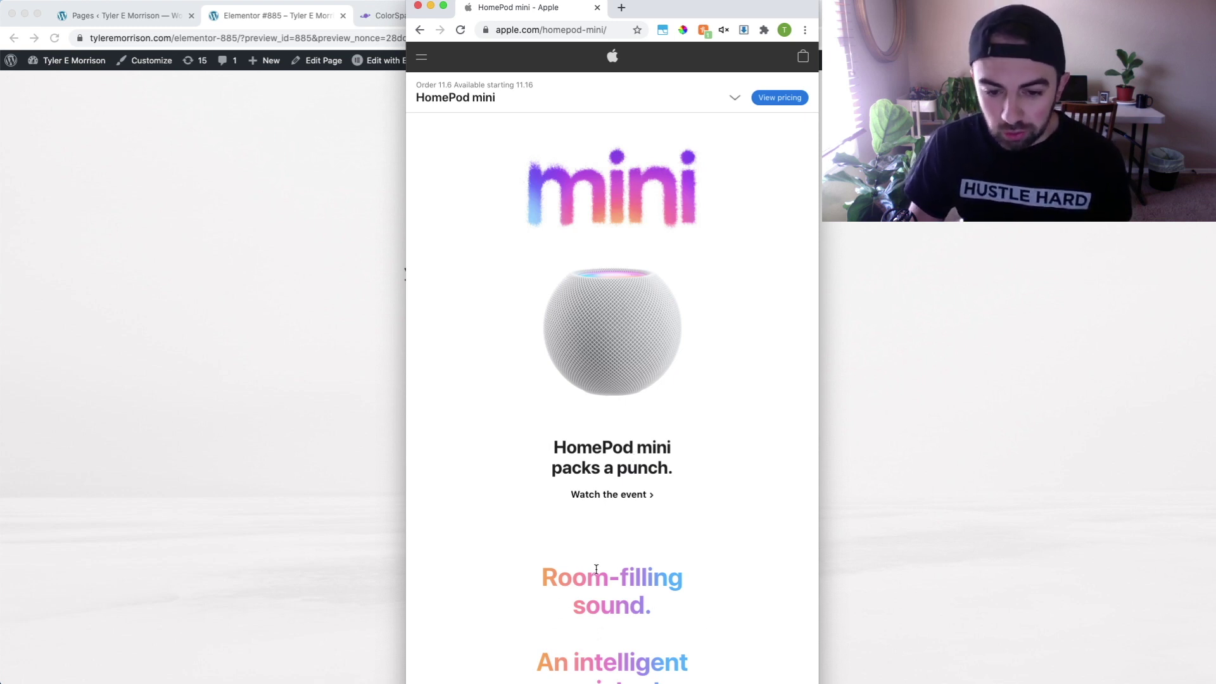
# Step: Examine the gradient text headings on Apple's HomePod mini page and reload the page preview of the site
pyautogui.scroll(-5, 698, 557)
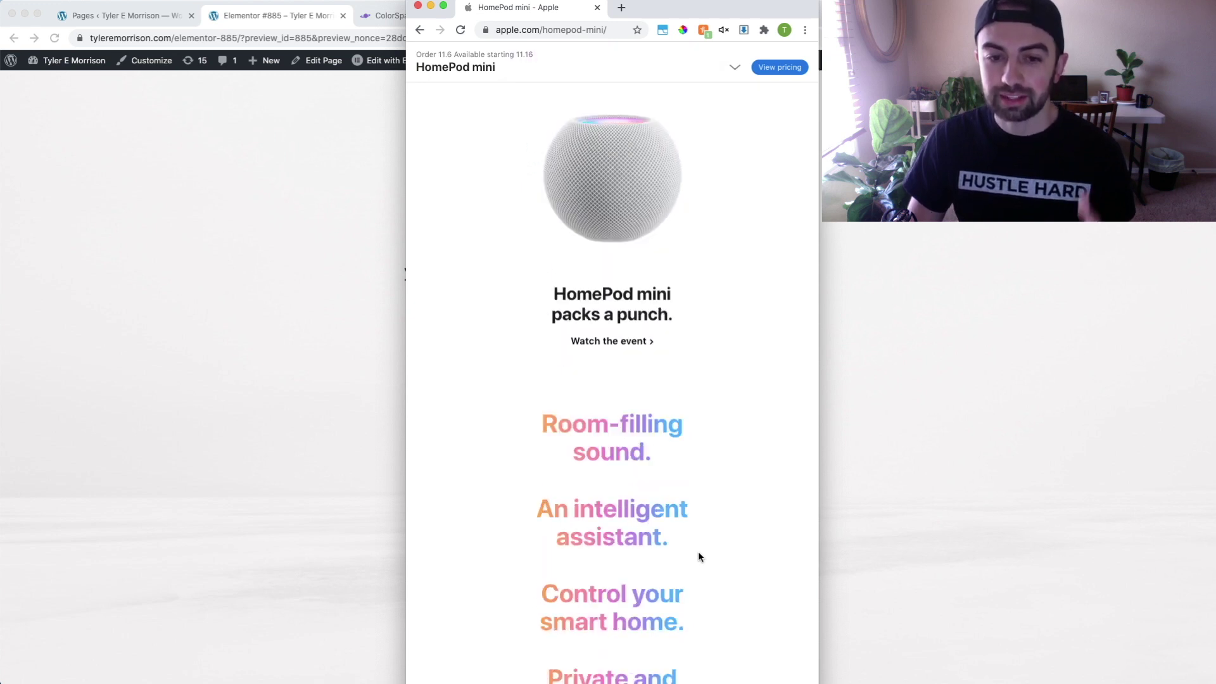
pyautogui.scroll(-1, 699, 557)
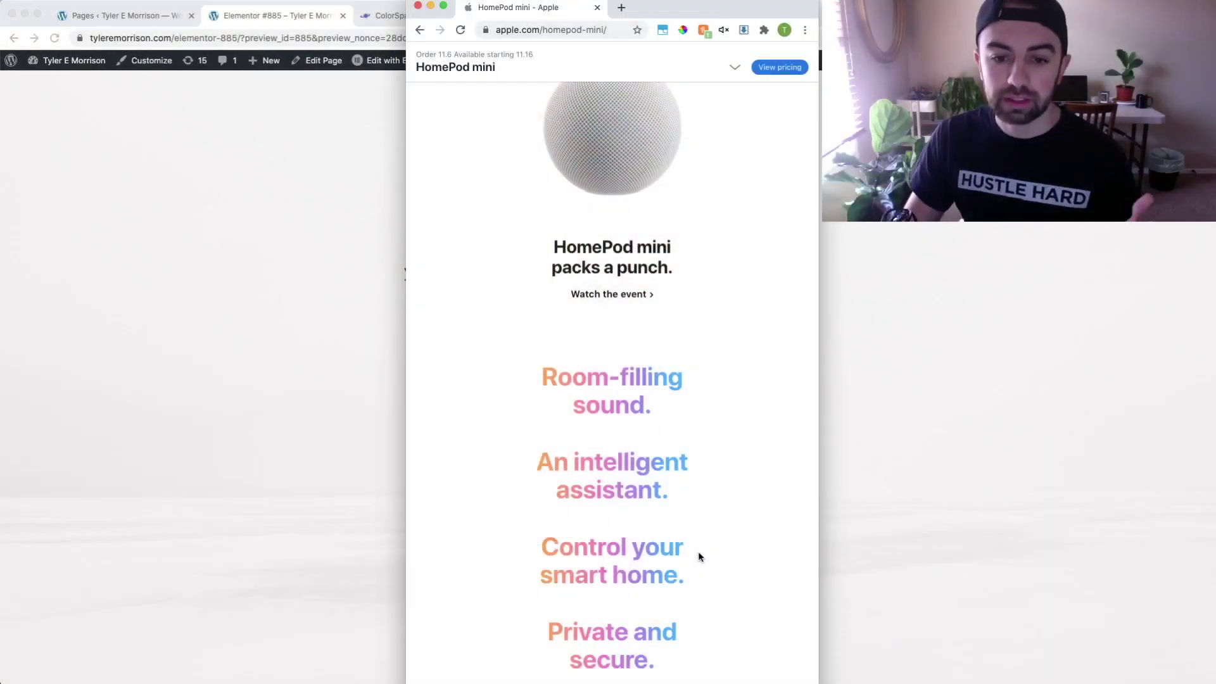
pyautogui.scroll(3, 678, 469)
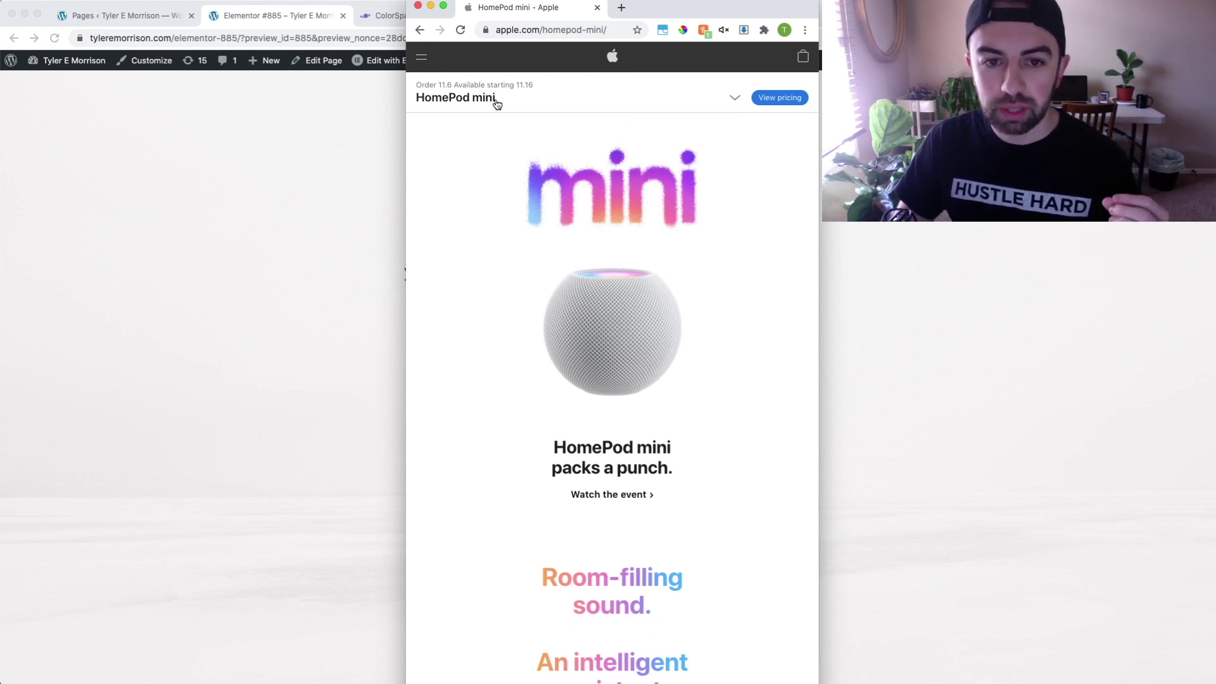
pyautogui.scroll(-2, 719, 200)
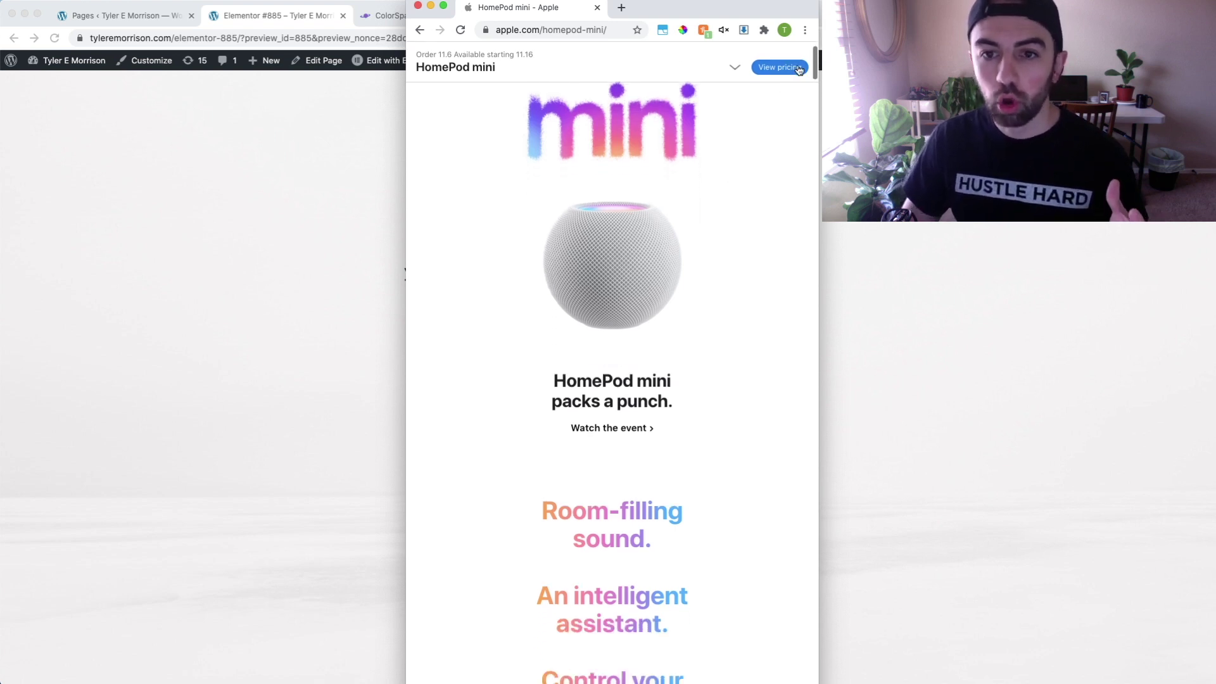
pyautogui.scroll(-6, 739, 167)
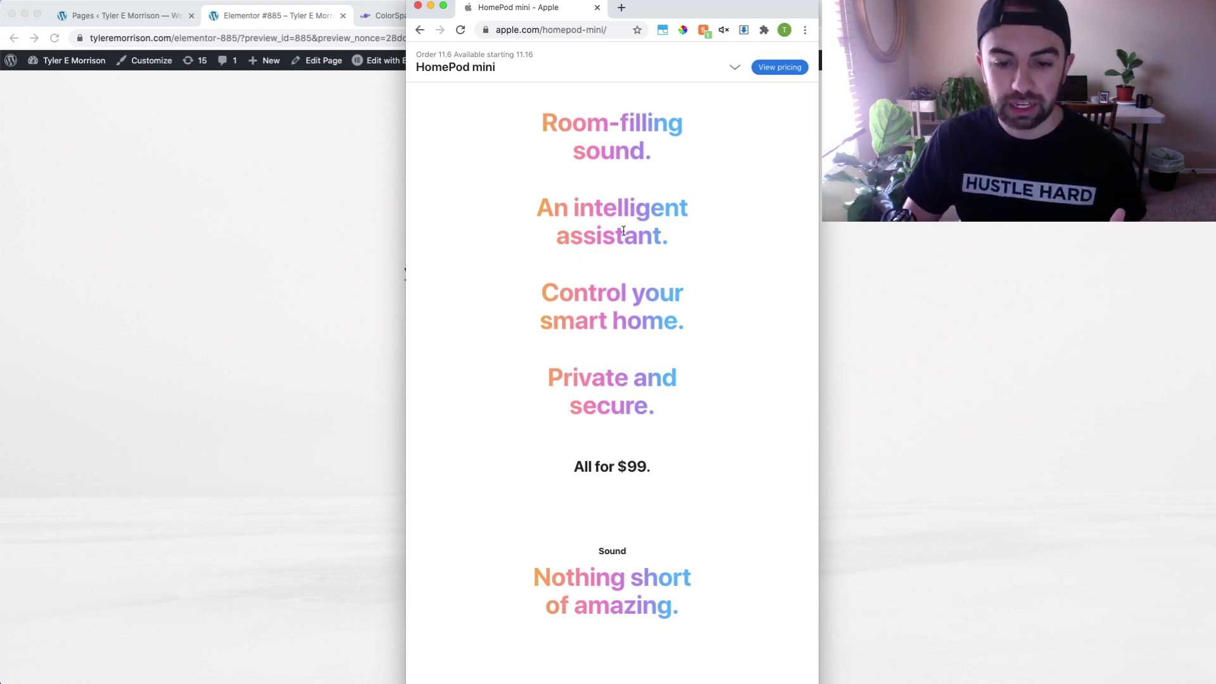
pyautogui.scroll(7, 623, 231)
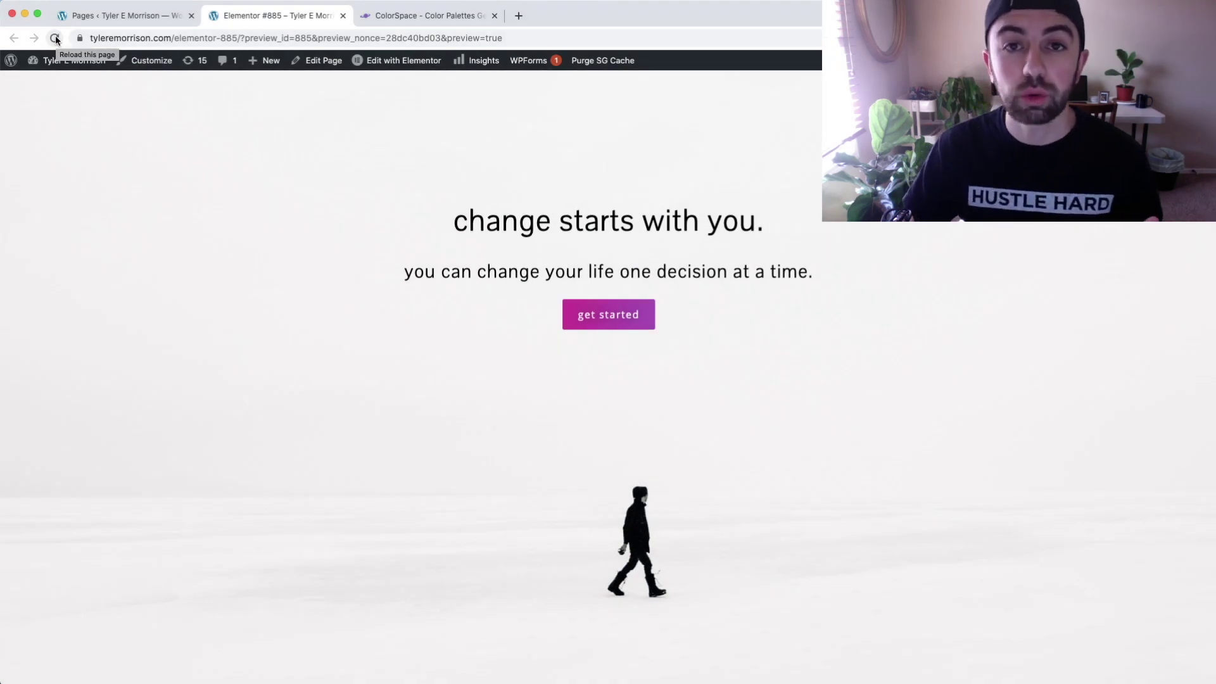
pyautogui.click(55, 39)
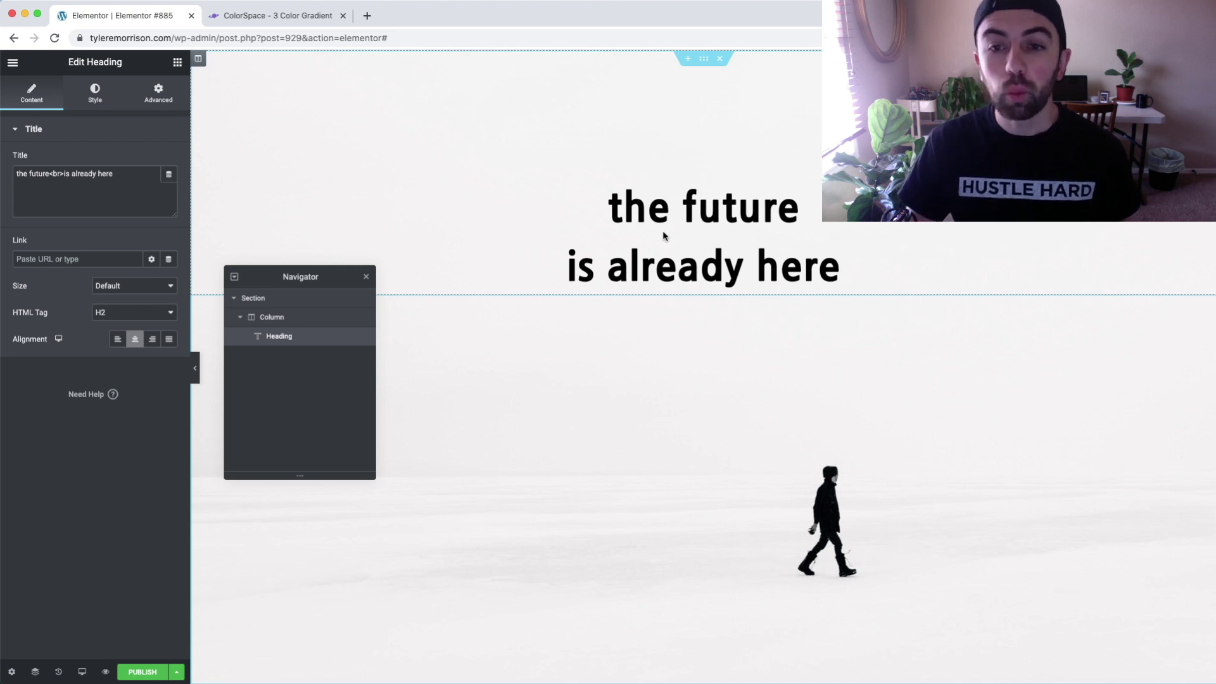
# Step: Look over the available basic widgets, including the Heading widget
pyautogui.click(15, 67)
pyautogui.click(14, 67)
pyautogui.moveTo(146, 191)
pyautogui.mouseDown()
pyautogui.moveTo(678, 196)
pyautogui.moveTo(693, 218)
pyautogui.moveTo(163, 193)
pyautogui.mouseUp()
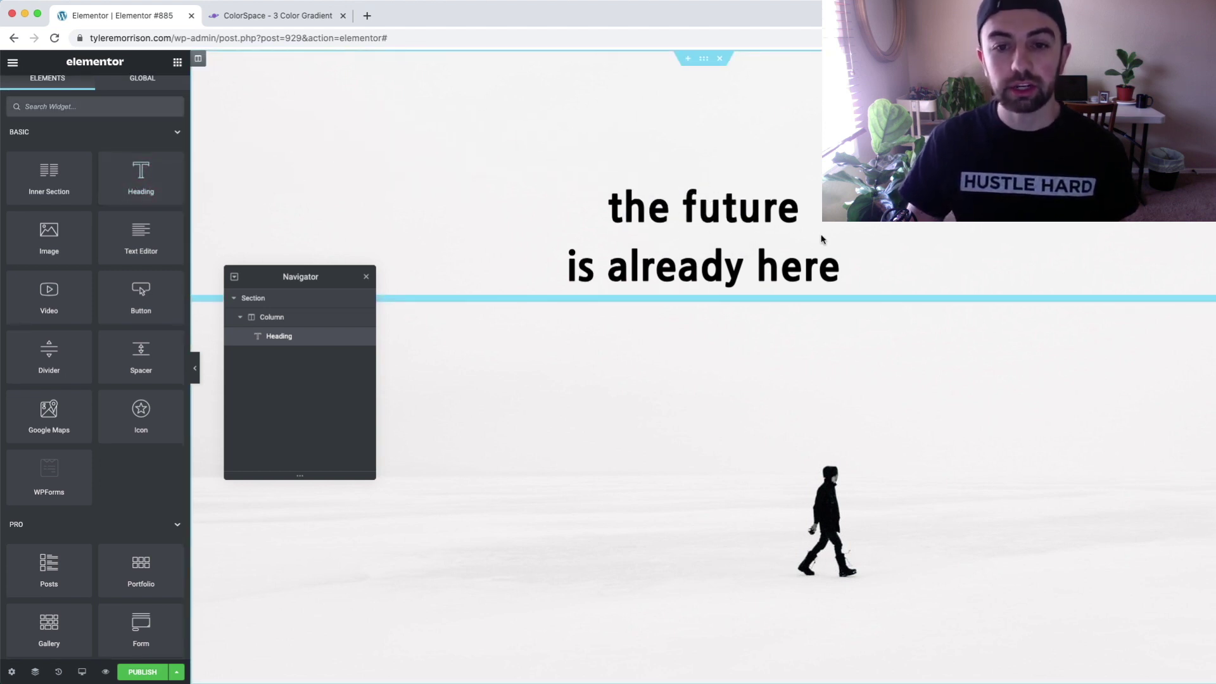
# Step: Review the typography settings of the "the future is already here" heading, including its font weight options
pyautogui.click(827, 242)
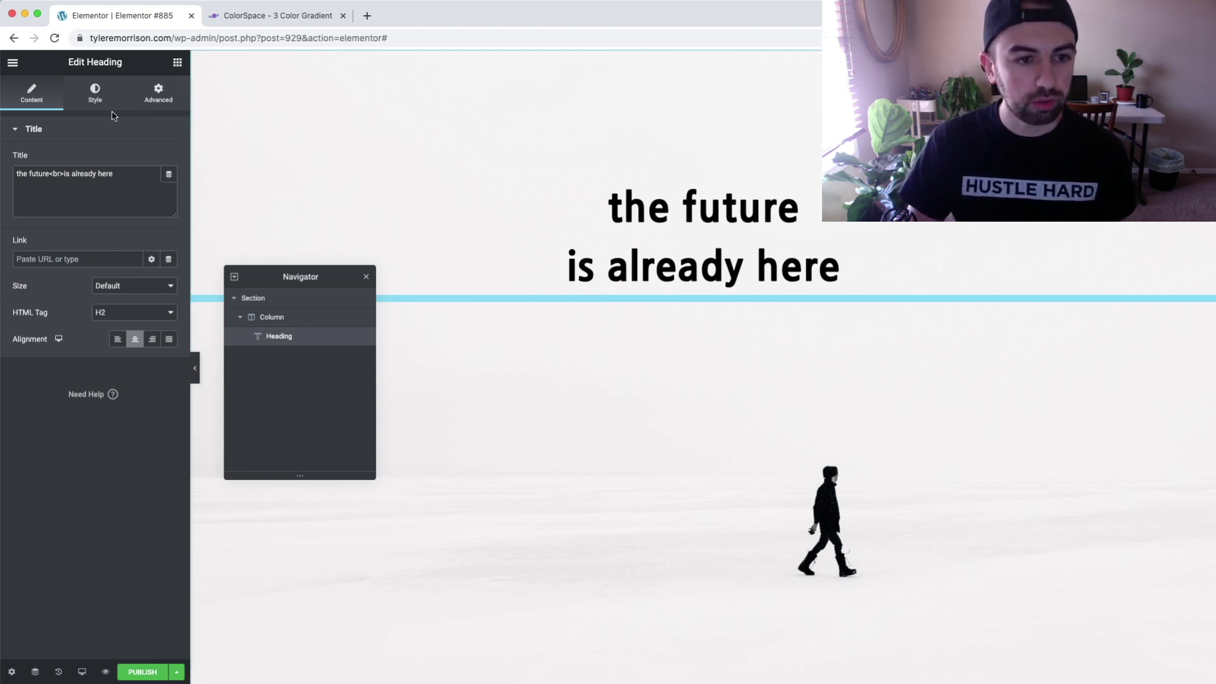
pyautogui.click(98, 95)
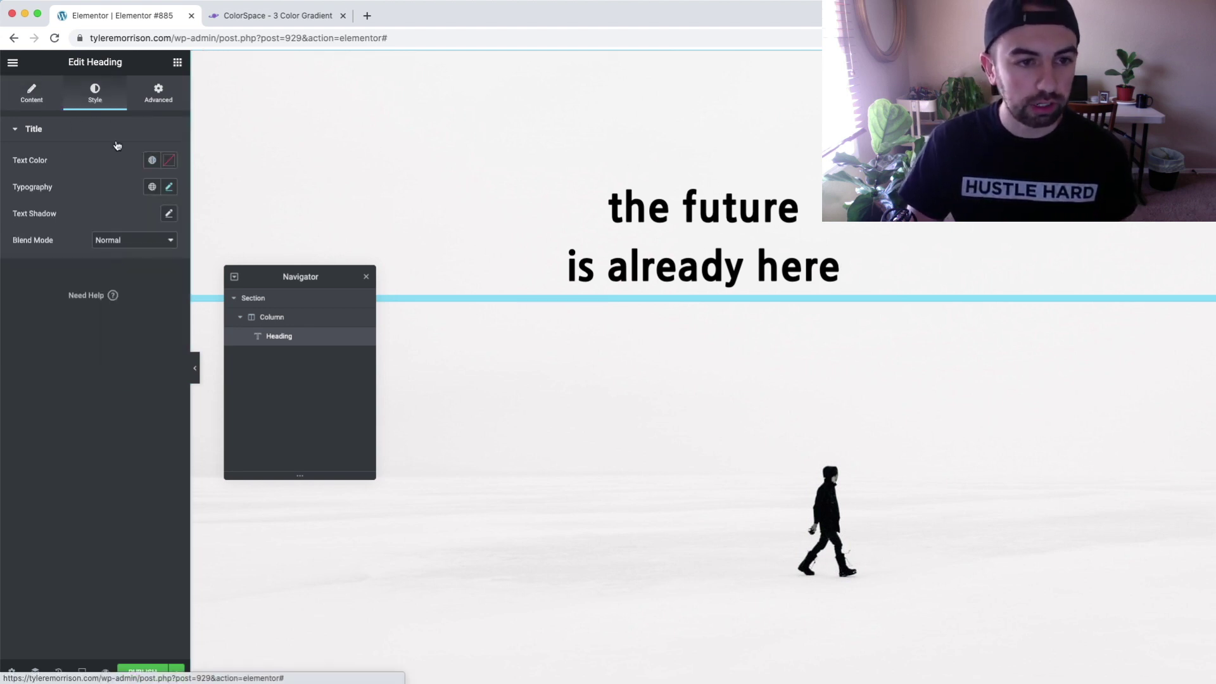
pyautogui.click(169, 189)
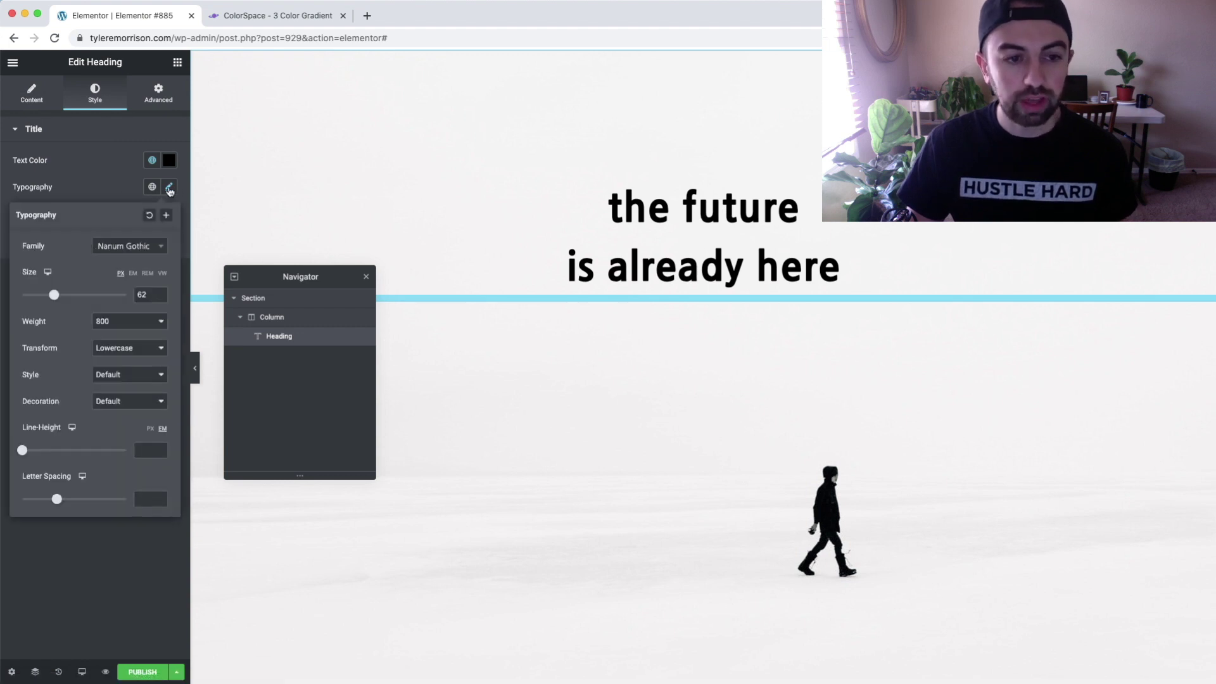
pyautogui.click(131, 327)
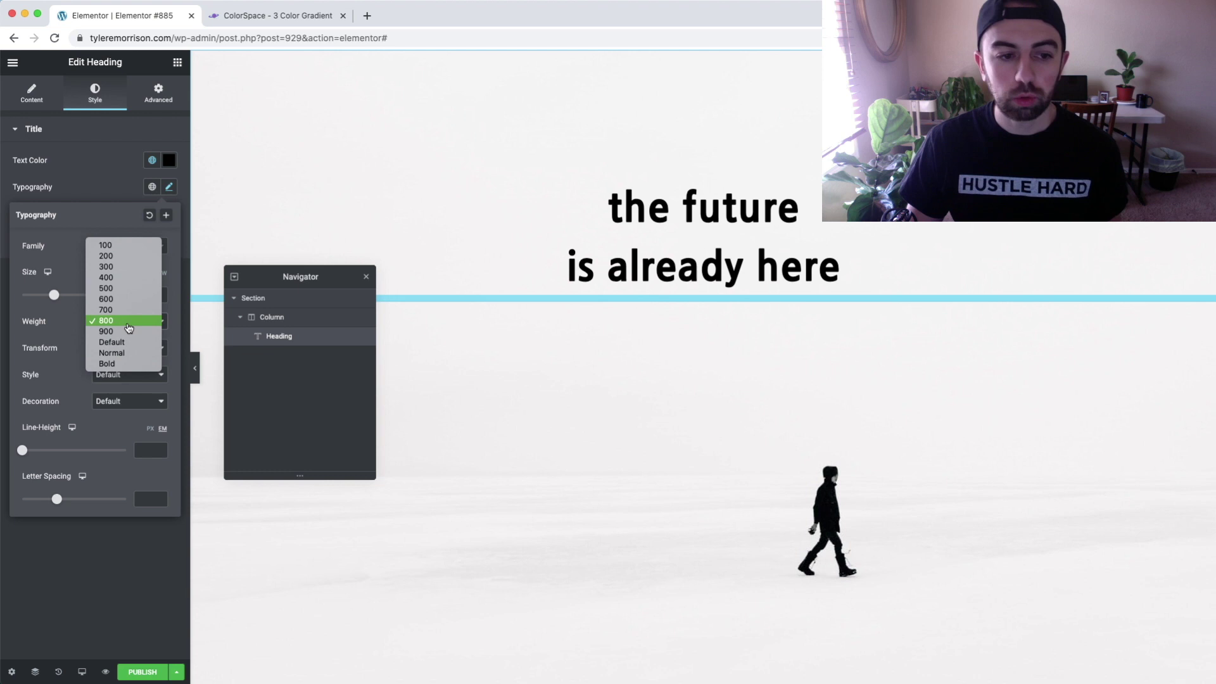
pyautogui.click(139, 543)
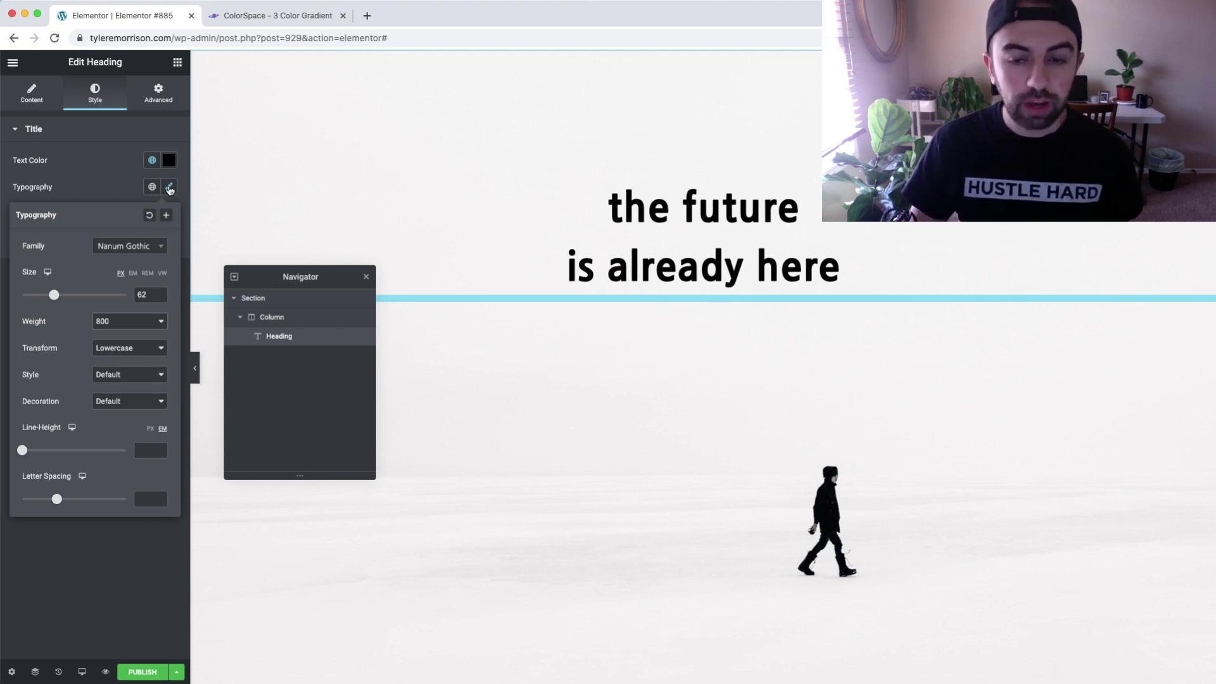
pyautogui.click(170, 189)
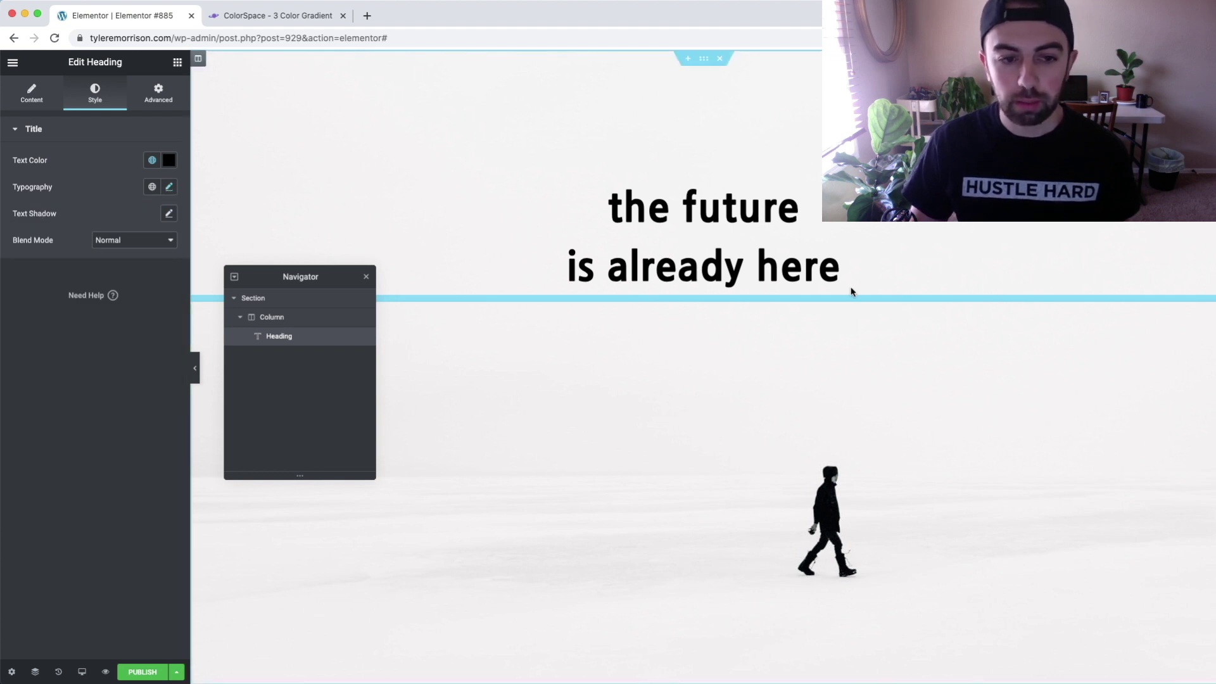
# Step: Add a custom CSS rule with an empty body to the heading, targeting "selector .elementor-heading-title"
pyautogui.click(159, 95)
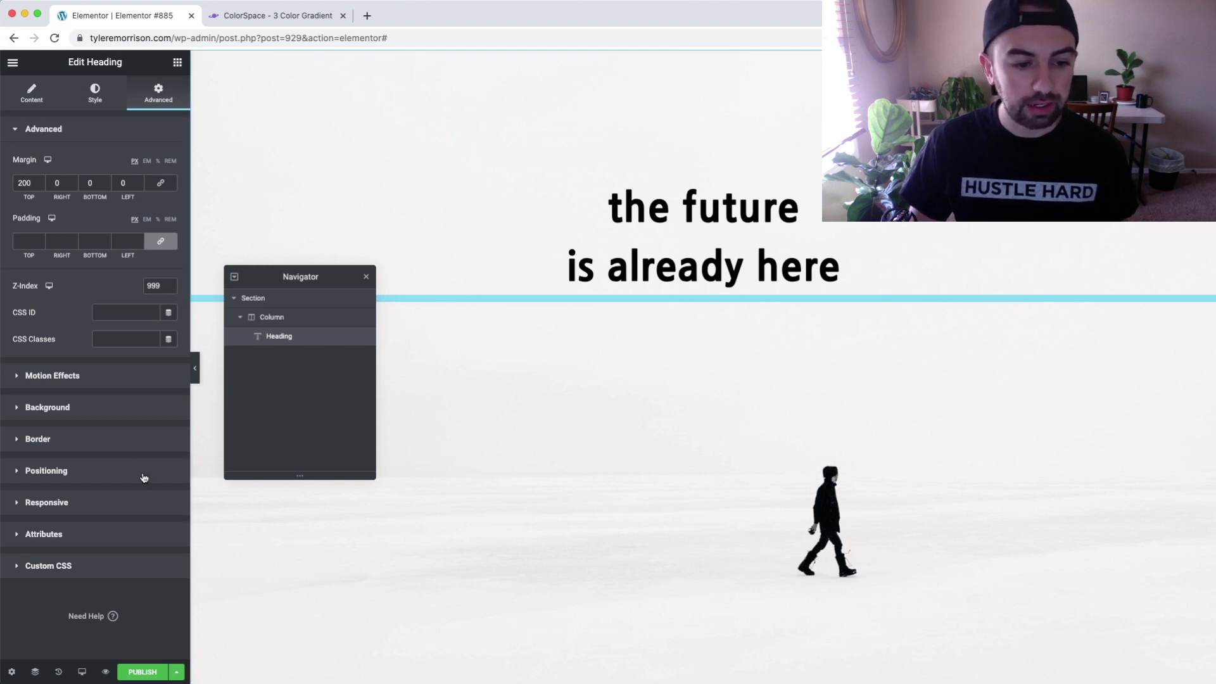
pyautogui.click(70, 571)
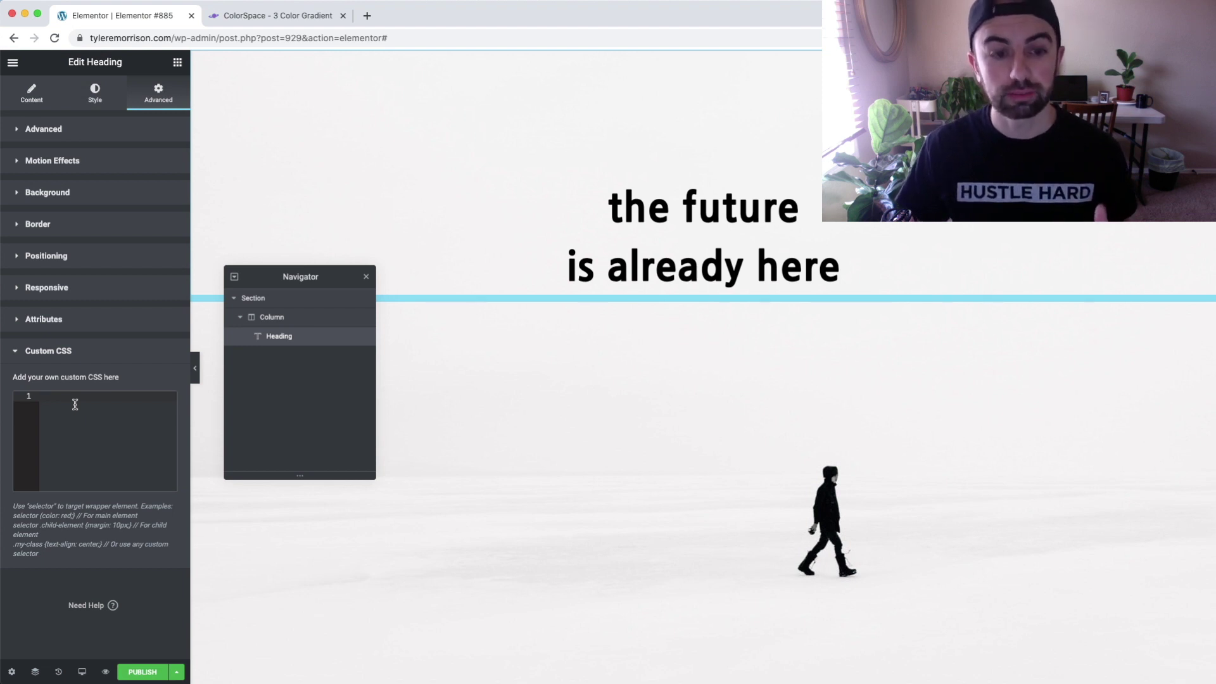
pyautogui.scroll(5, 104, 420)
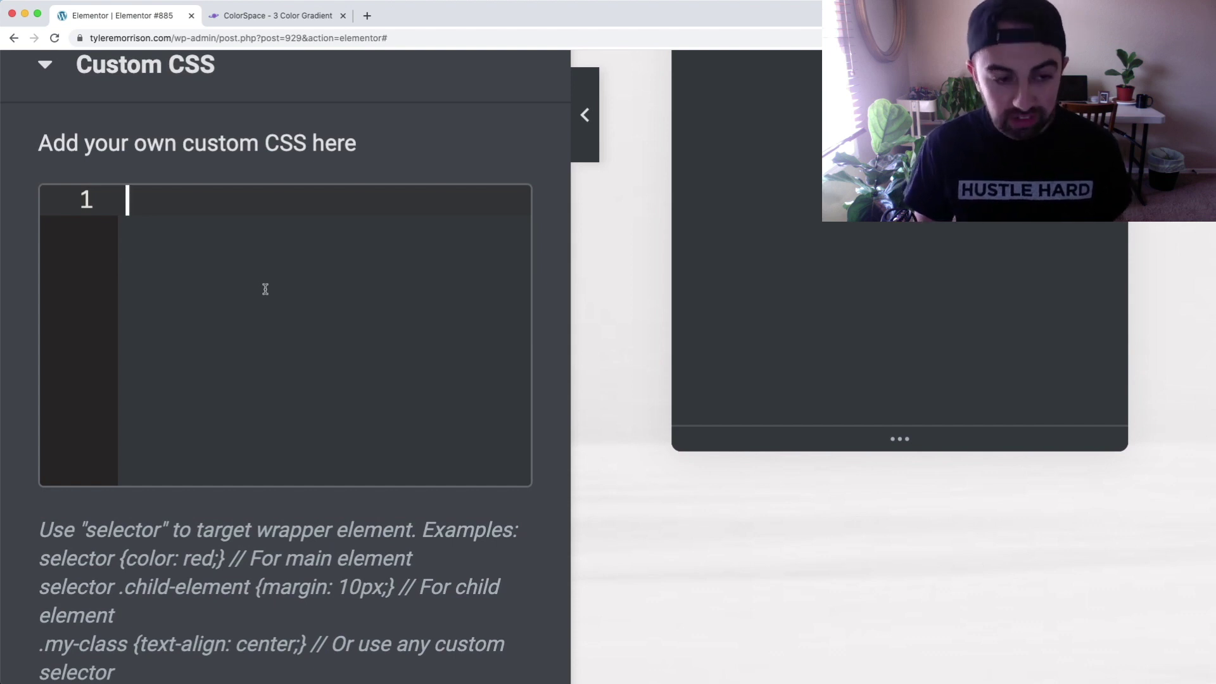
pyautogui.write('selector')
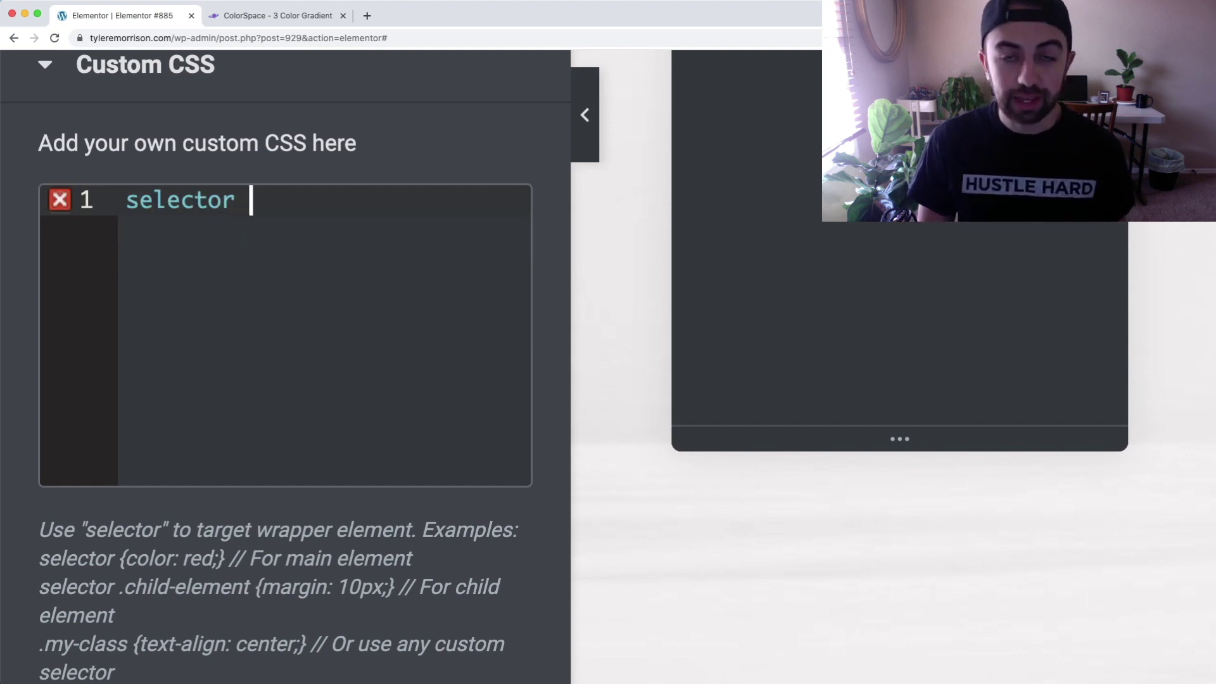
pyautogui.write(' .')
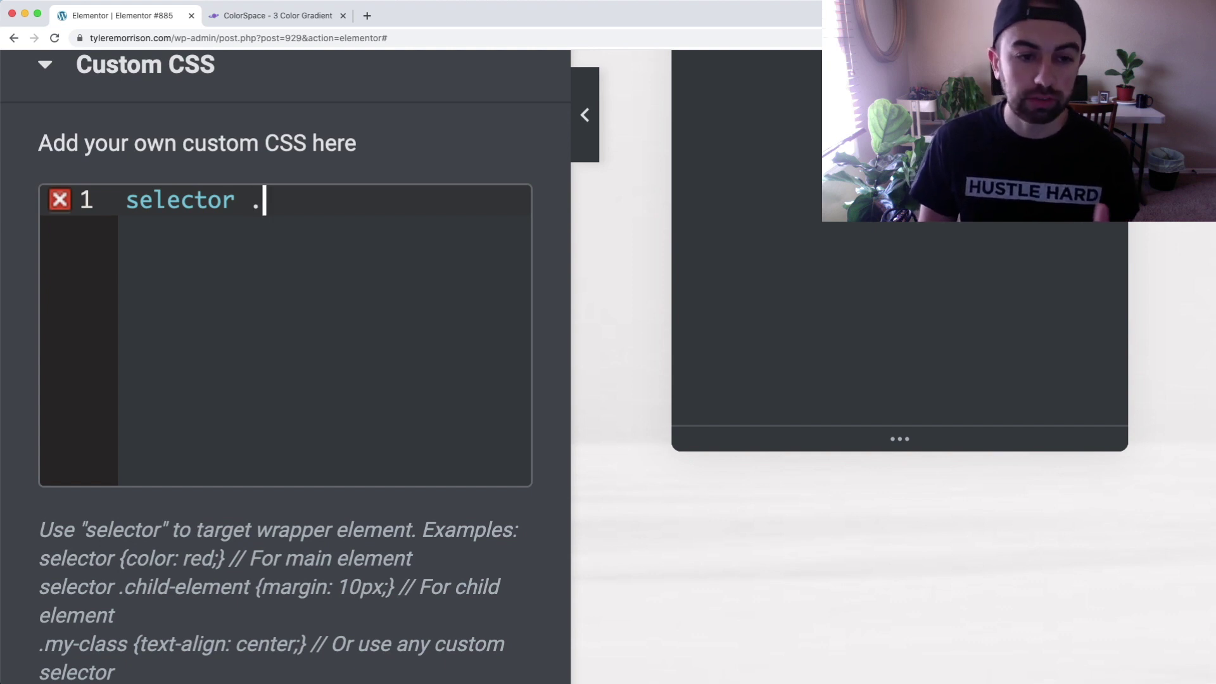
pyautogui.write('elementor')
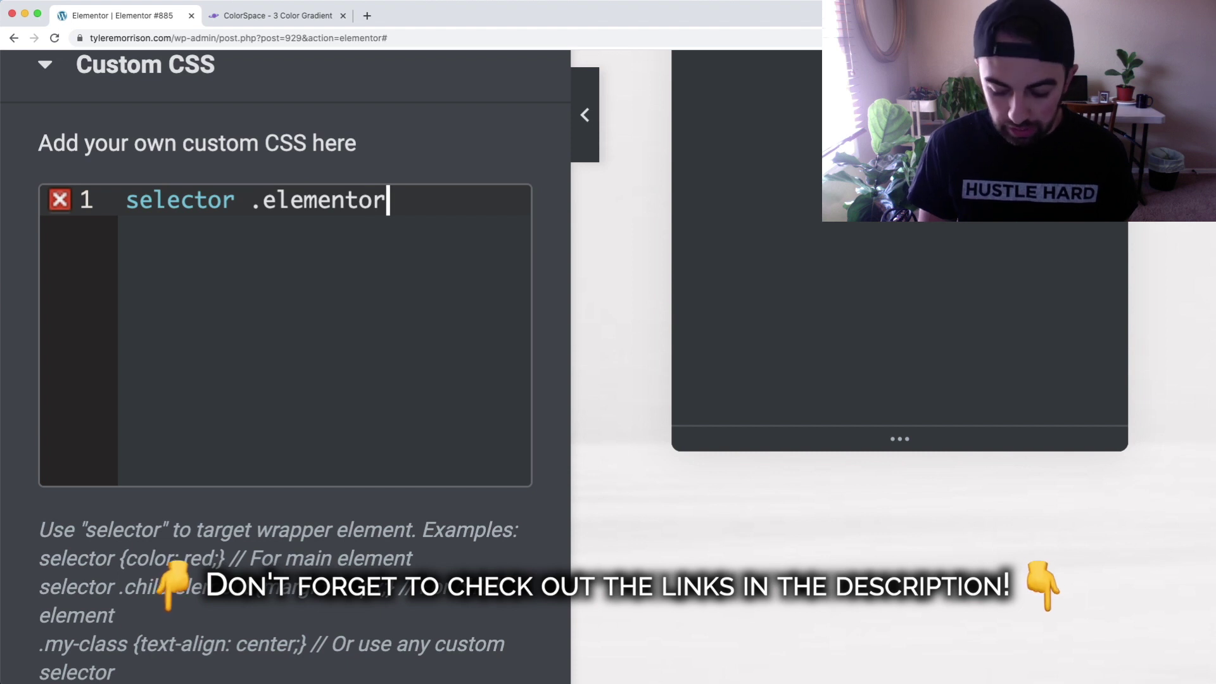
pyautogui.write('-hea')
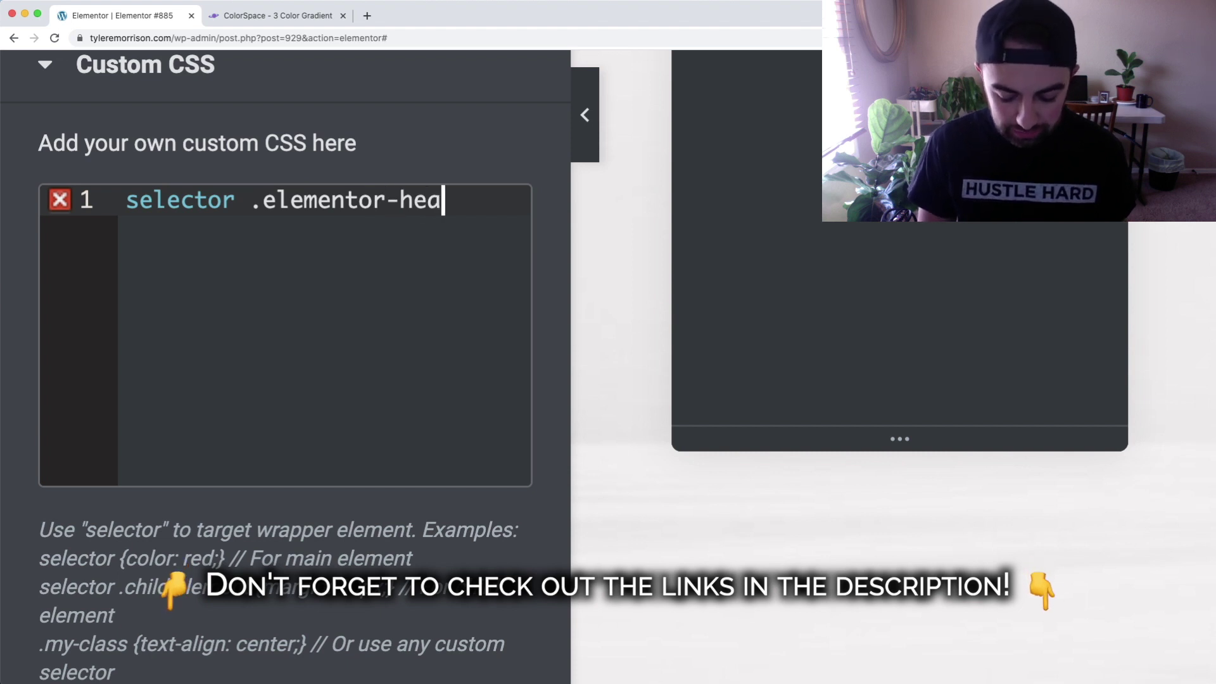
pyautogui.write('ding-')
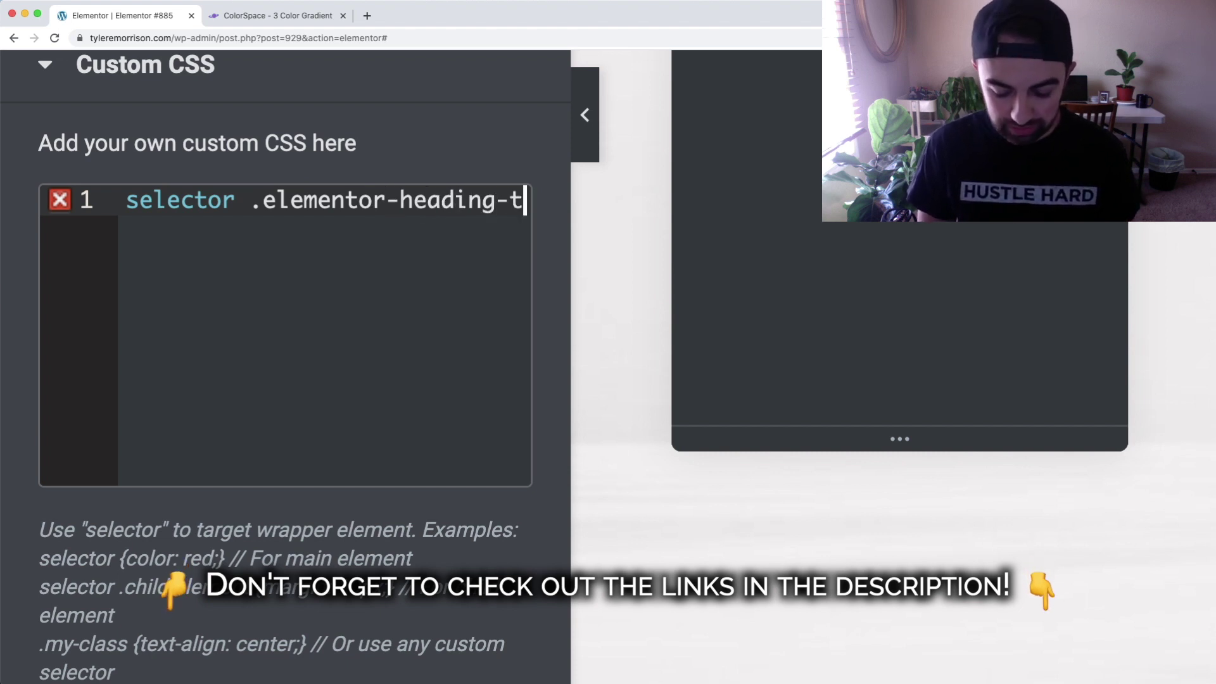
pyautogui.write('title')
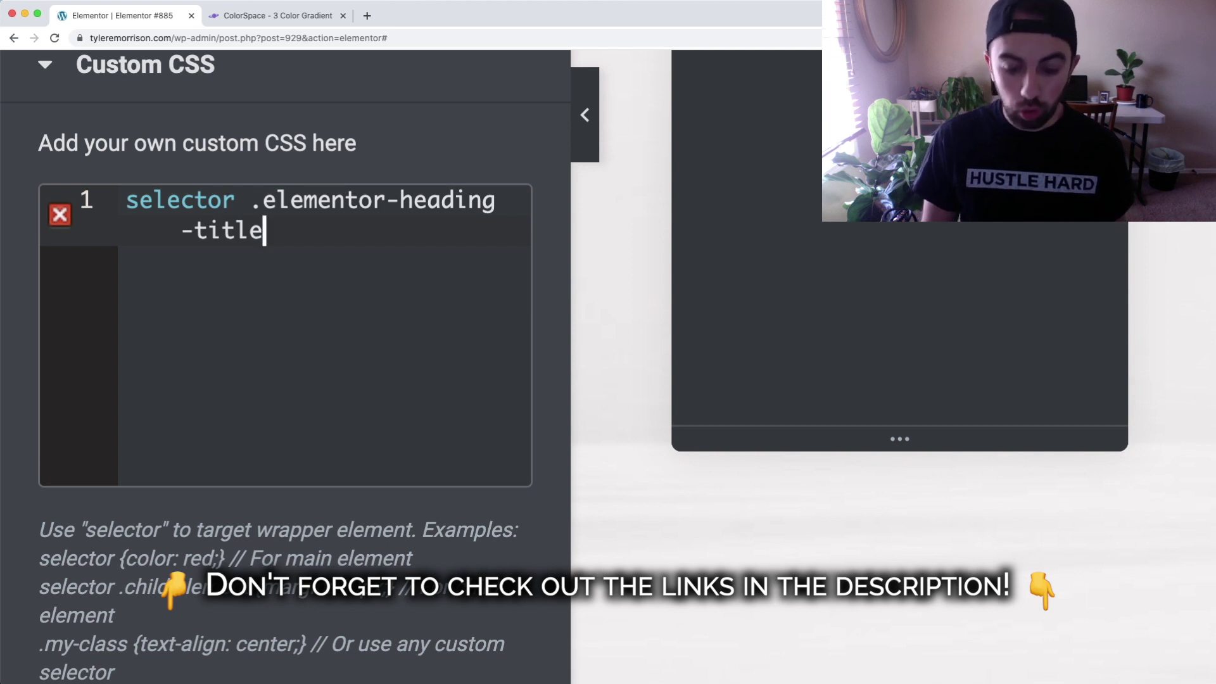
pyautogui.write(' {')
pyautogui.press('Return')
pyautogui.press('Return')
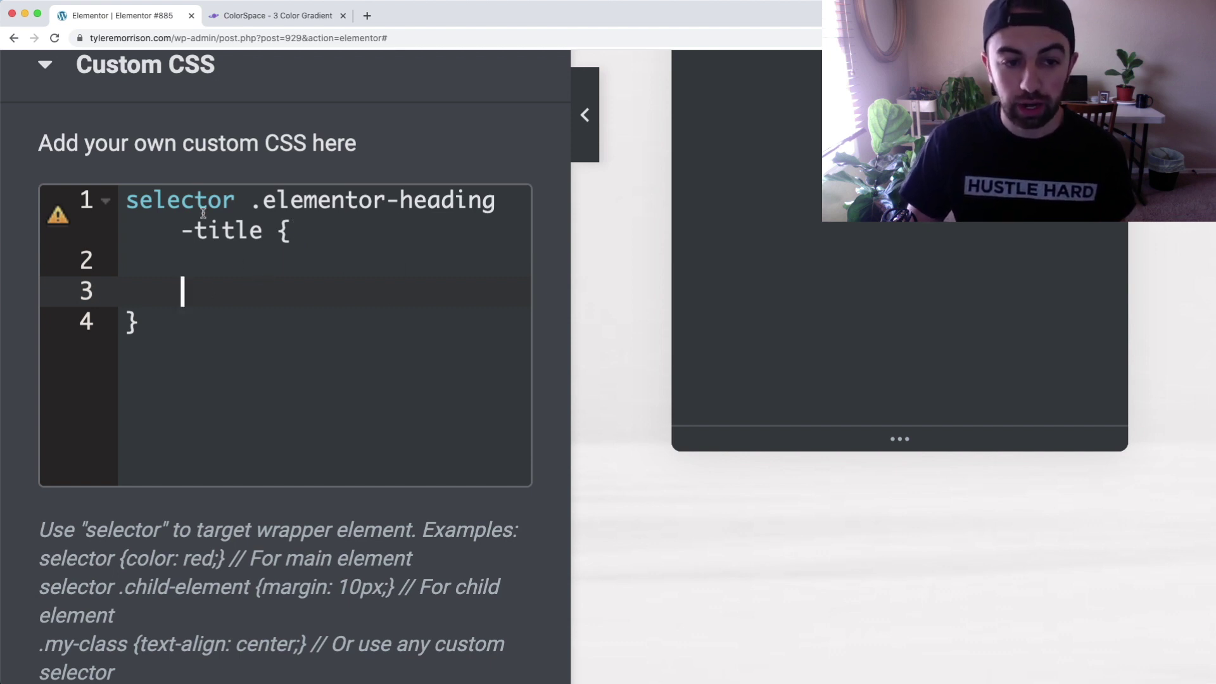
pyautogui.scroll(-1, 358, 545)
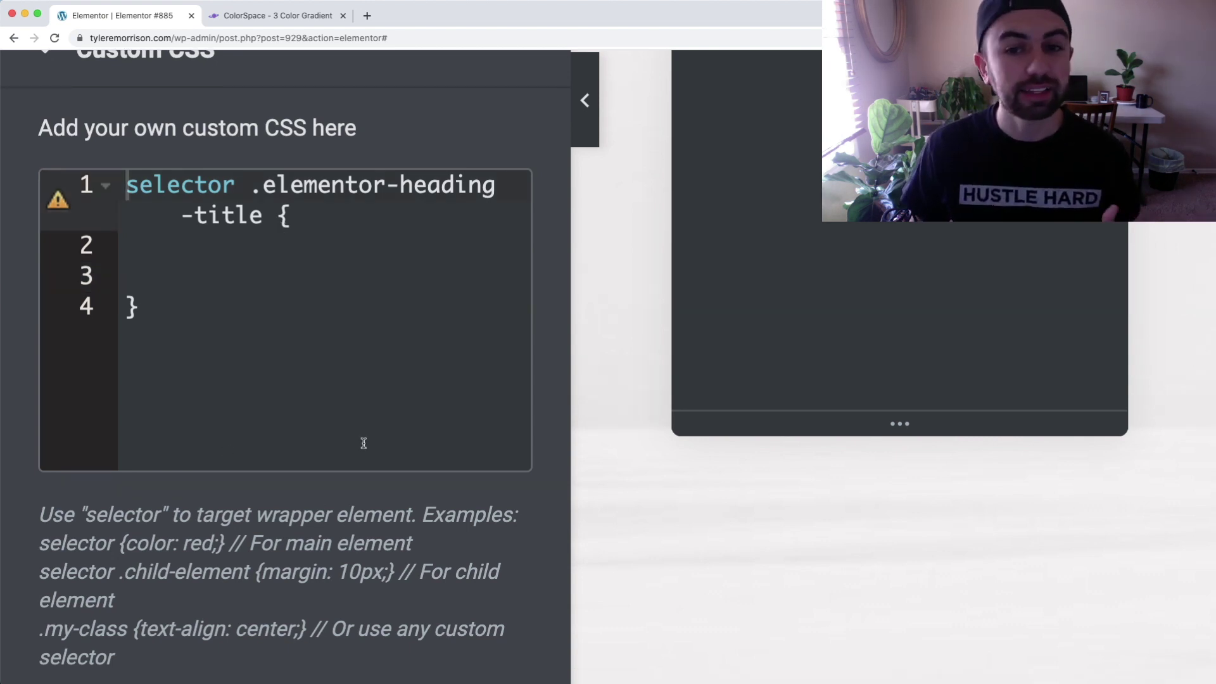
pyautogui.press('super+0')
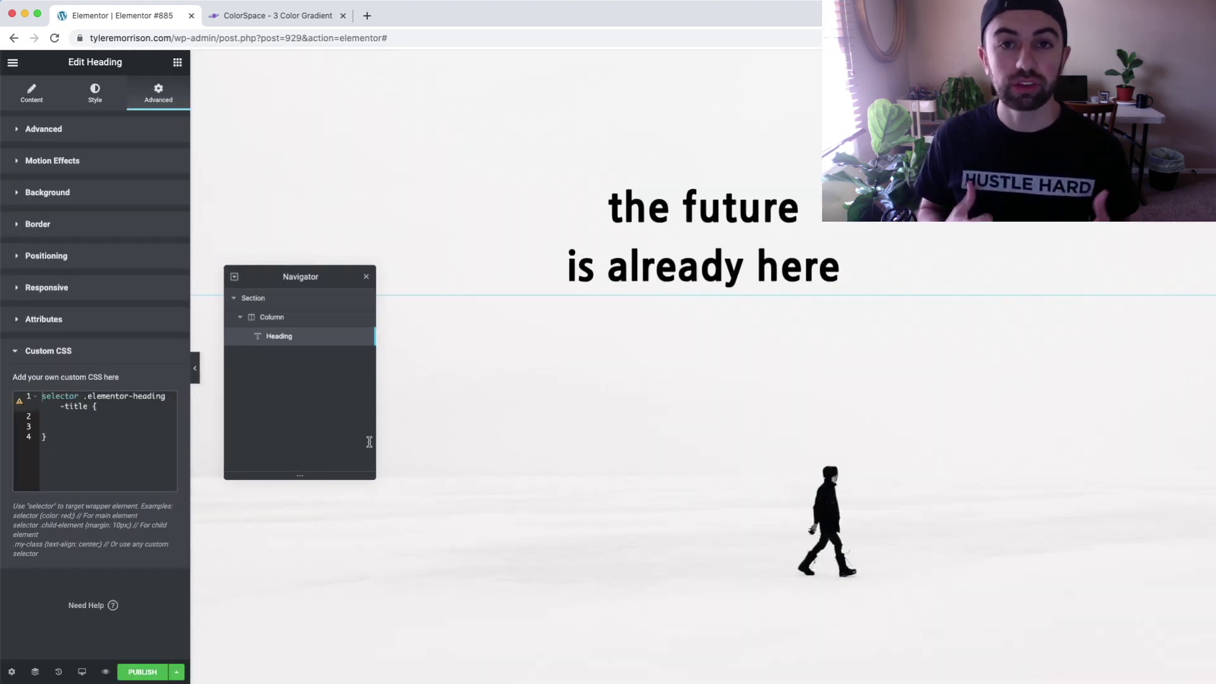
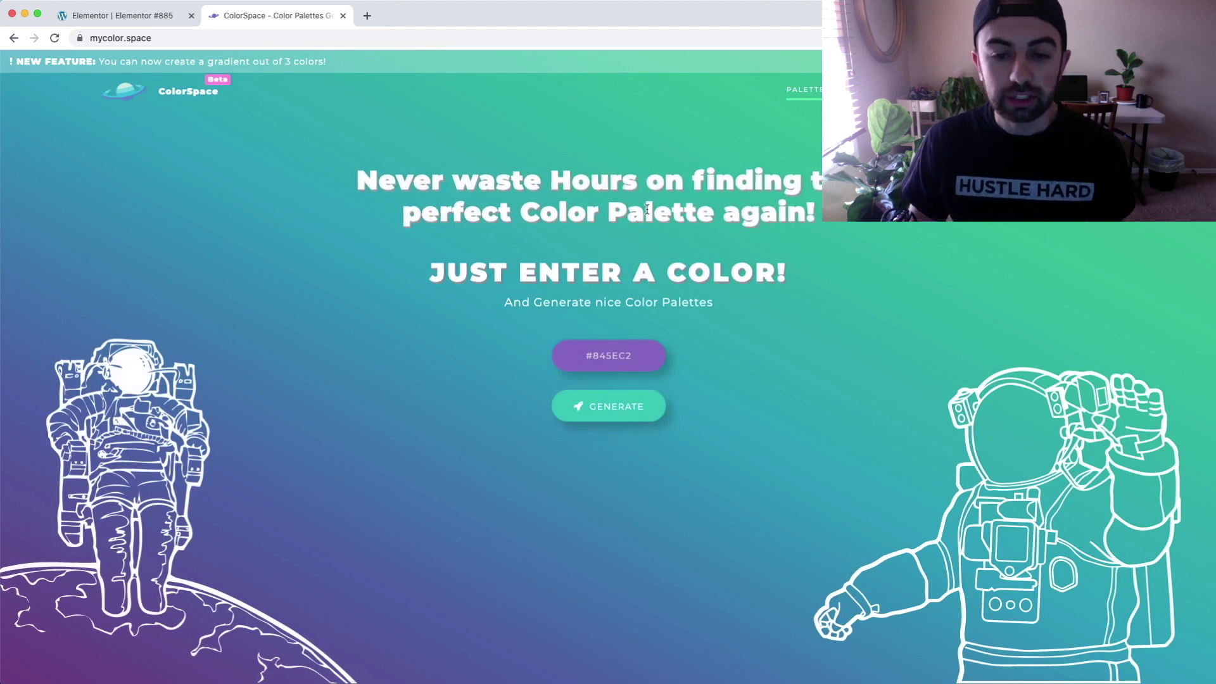
# Step: On ColorSpace, set the base color to #FA57FF and generate its color palettes
pyautogui.click(618, 356)
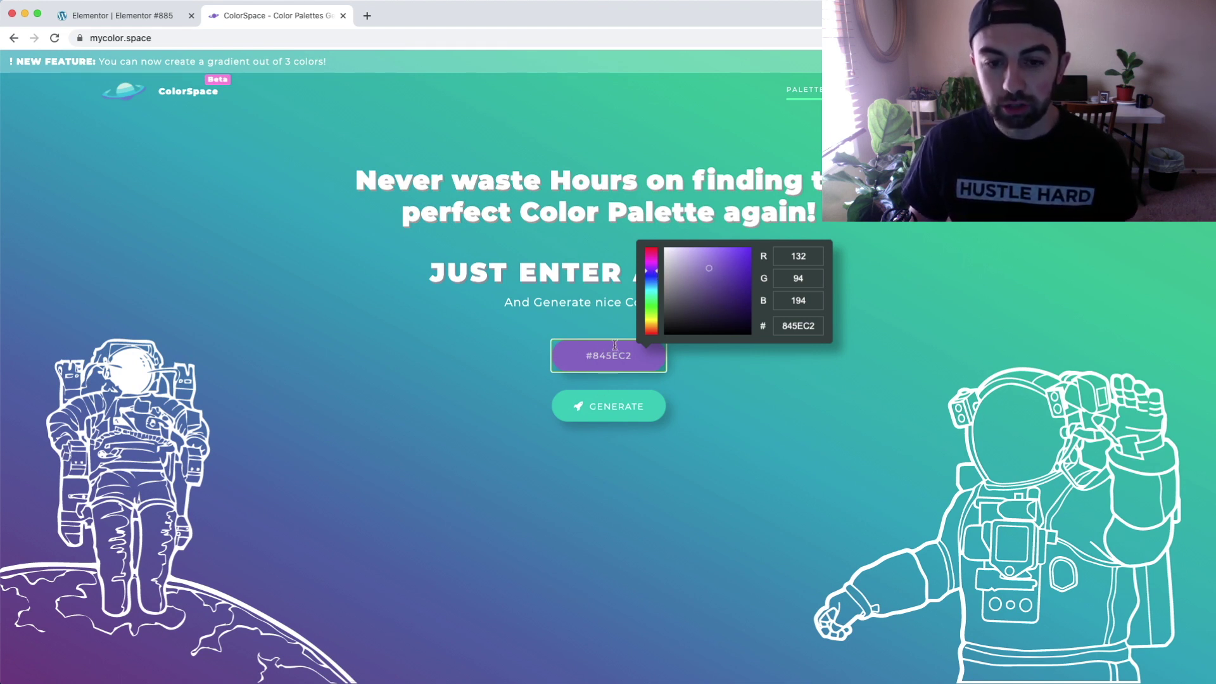
pyautogui.moveTo(653, 272); pyautogui.dragTo(722, 249)
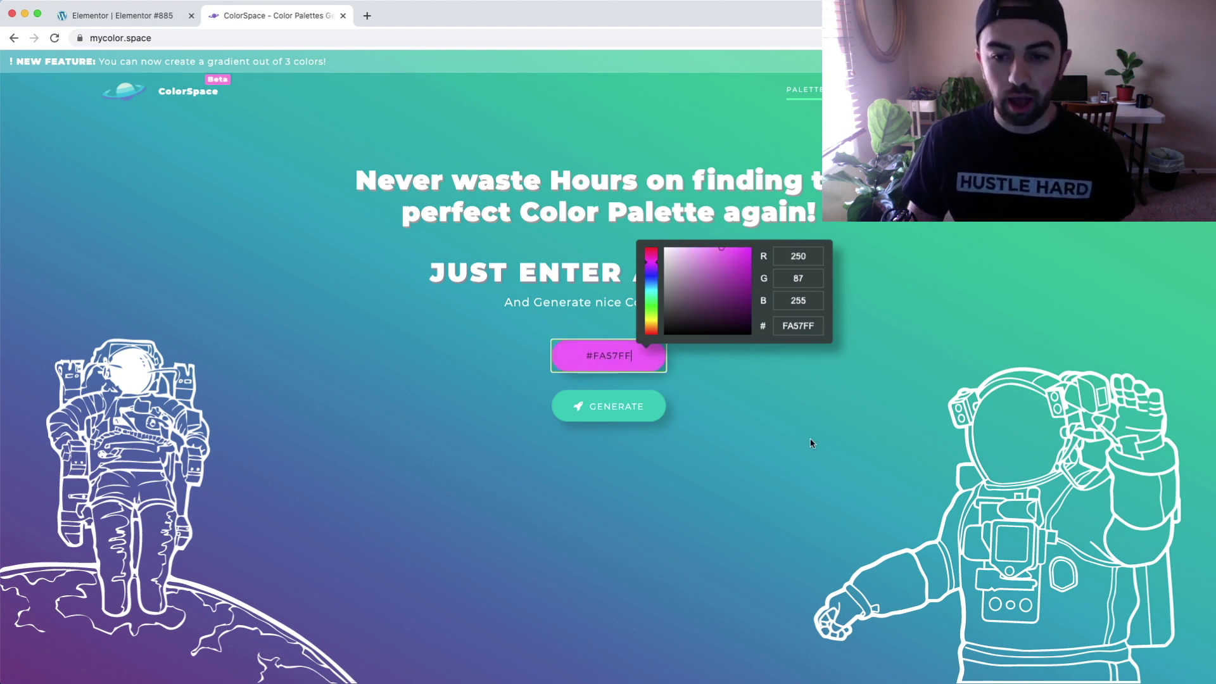
pyautogui.click(783, 408)
pyautogui.click(620, 408)
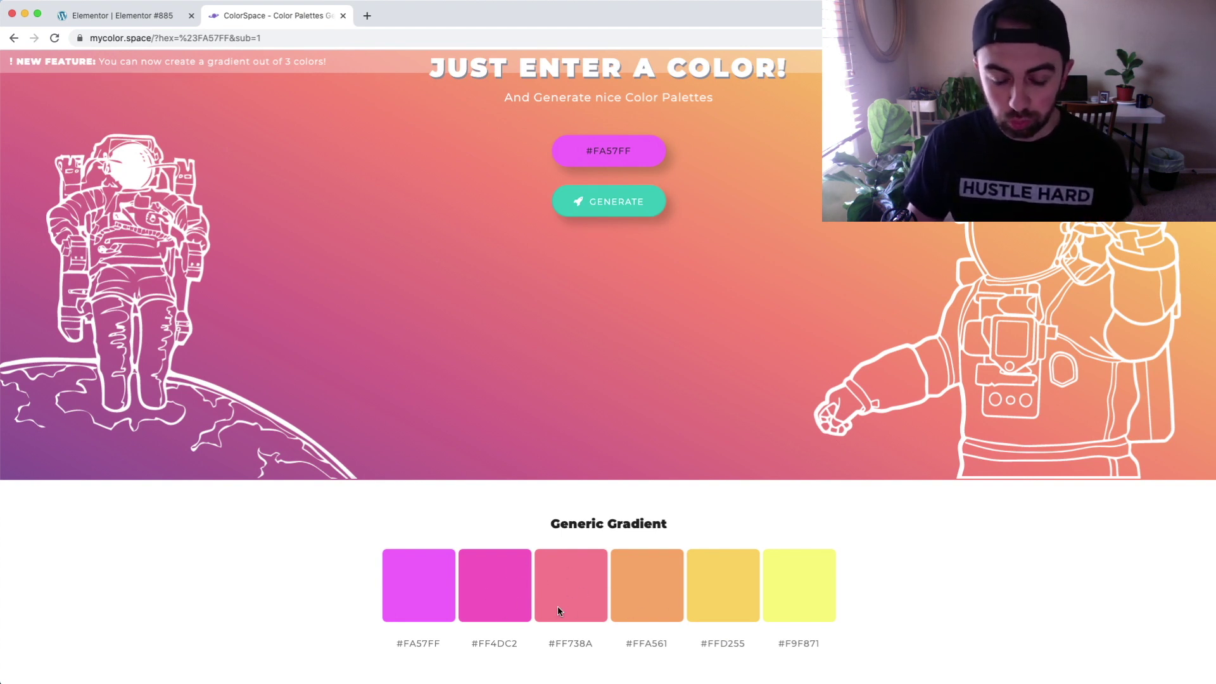
# Step: Look through the generated palettes, from the Generic Gradient to the Twisted Spot Palette
pyautogui.scroll(-8, 701, 556)
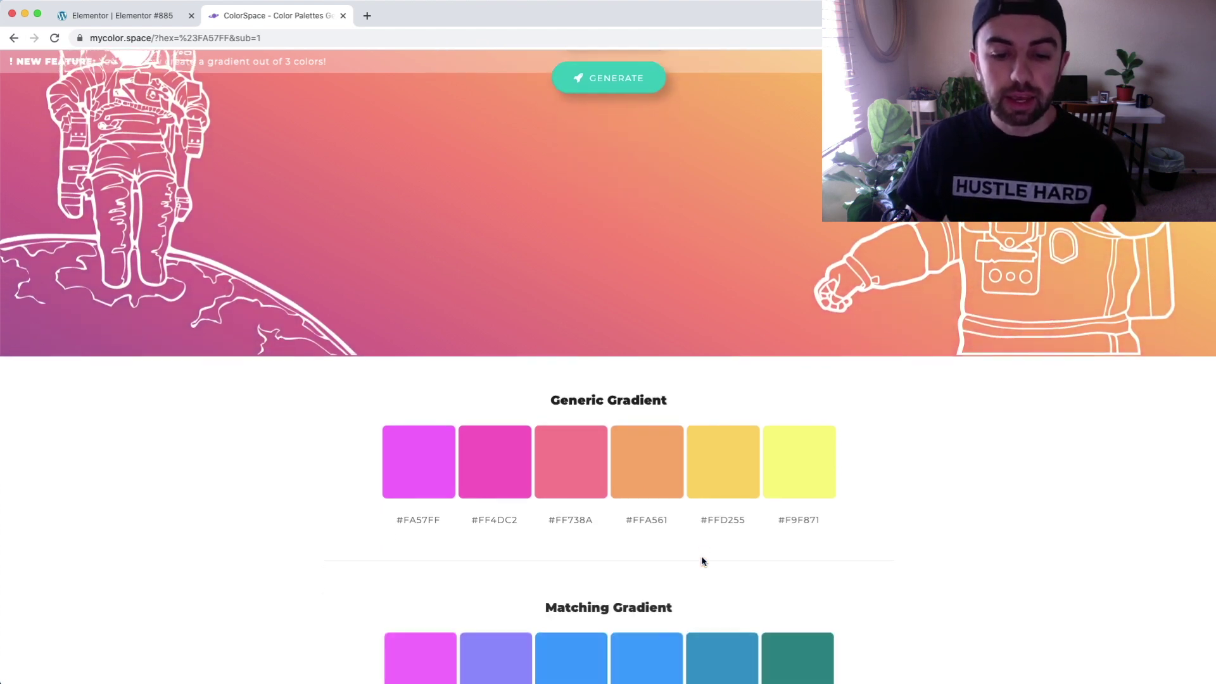
pyautogui.scroll(-4, 701, 560)
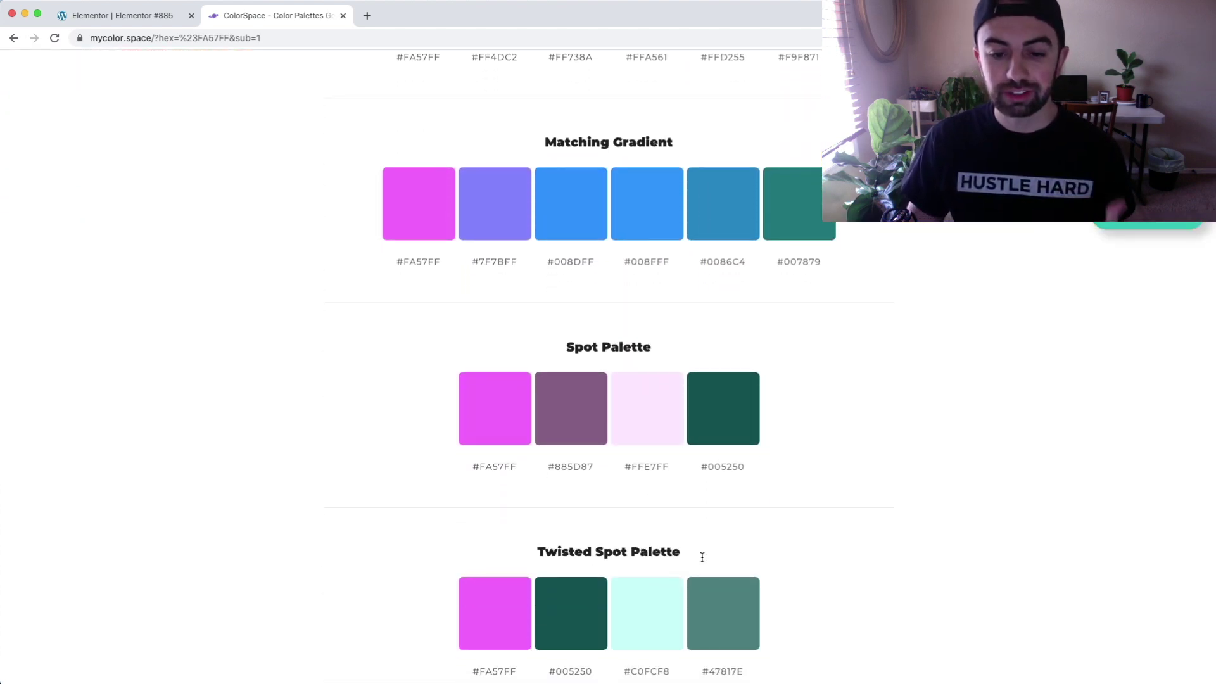
pyautogui.scroll(4, 701, 560)
pyautogui.scroll(10, 702, 560)
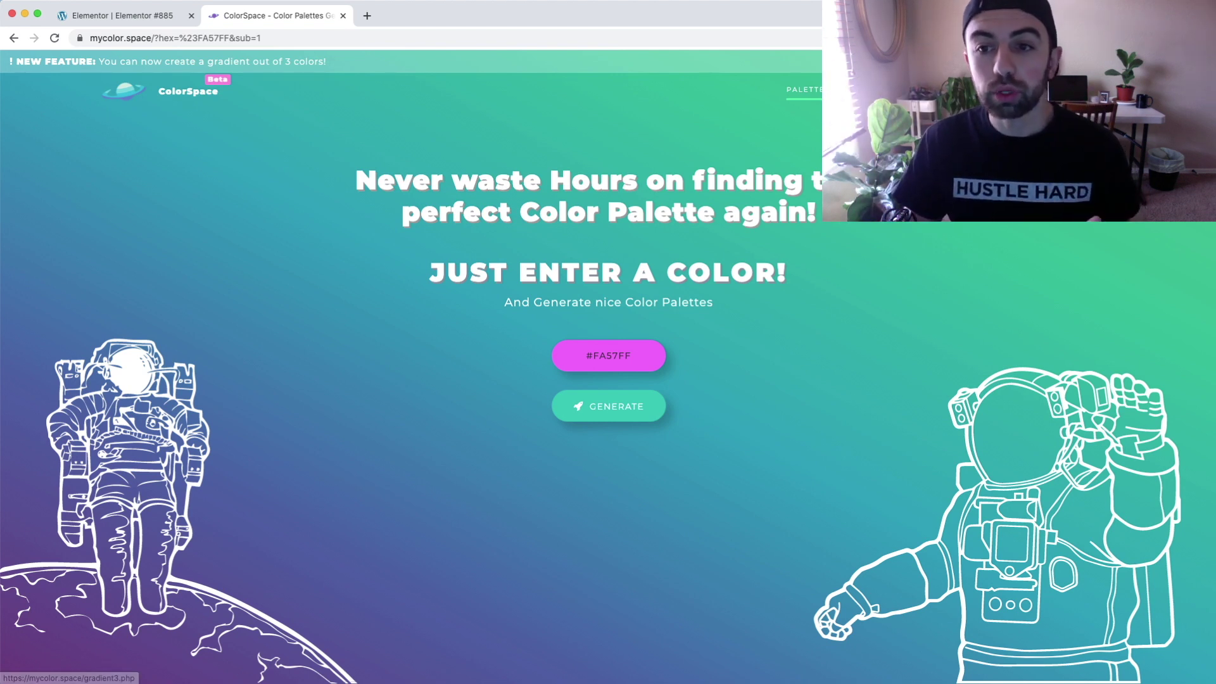
# Step: Open ColorSpace's 3-color gradient generator and try generating the gradient toward the right and toward the bottom
pyautogui.click(212, 61)
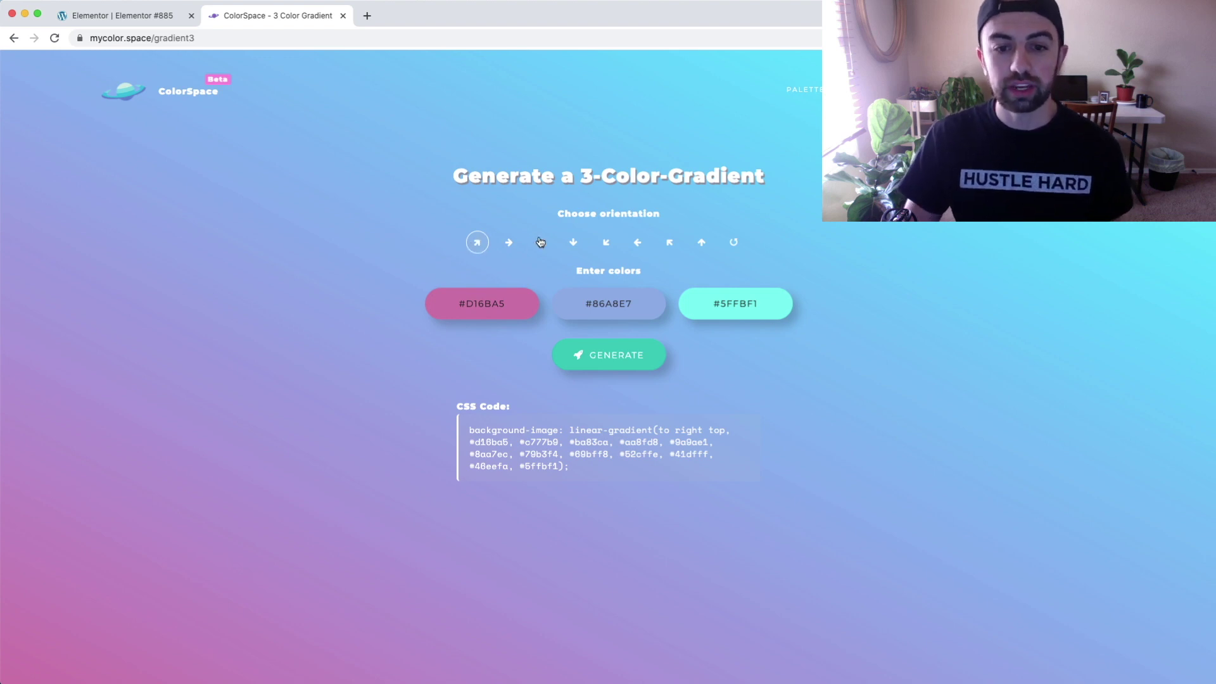
pyautogui.click(508, 243)
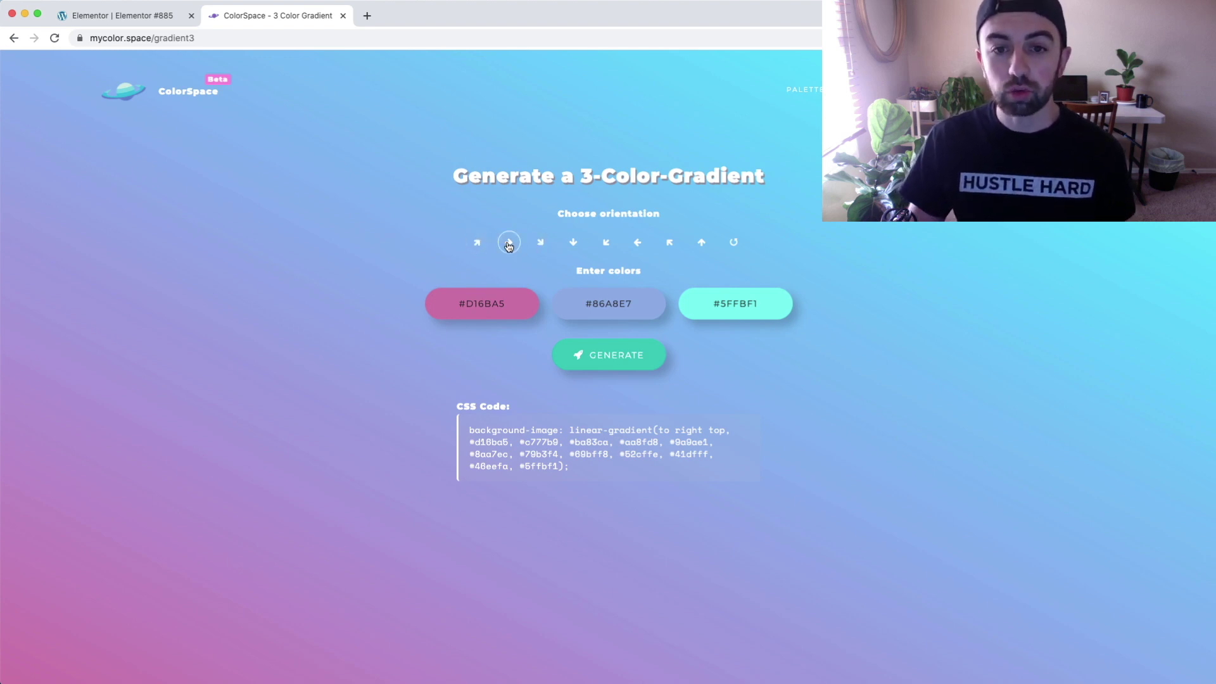
pyautogui.click(599, 353)
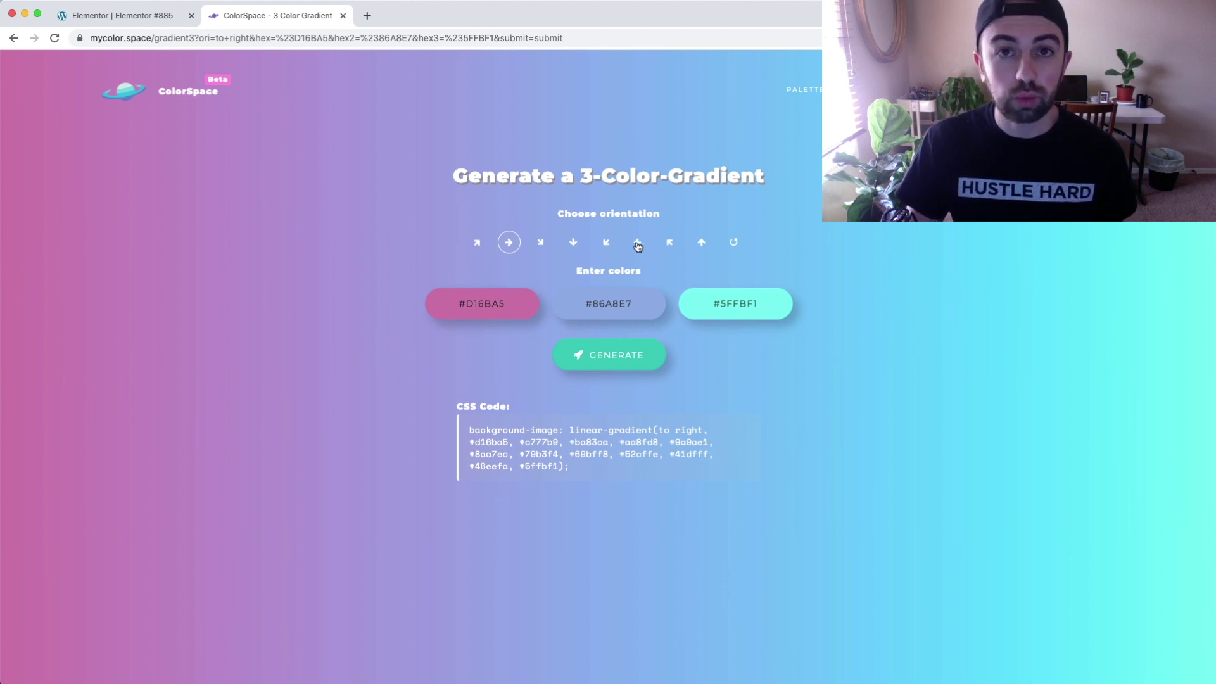
pyautogui.click(574, 243)
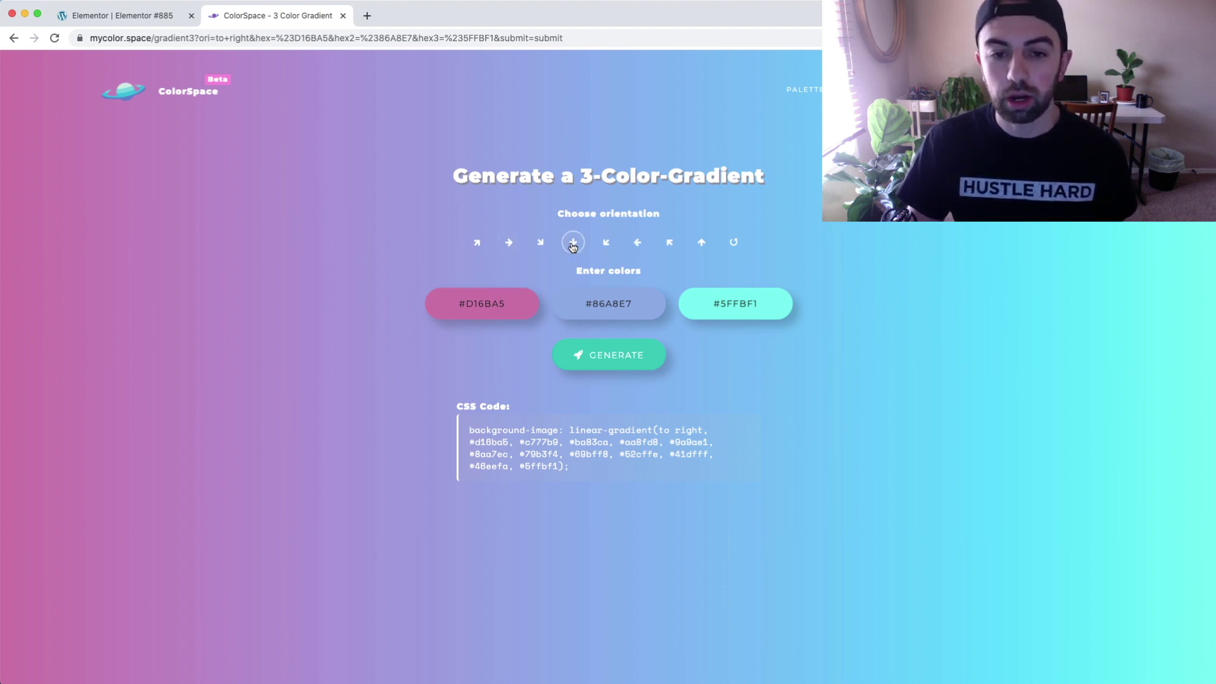
pyautogui.click(643, 350)
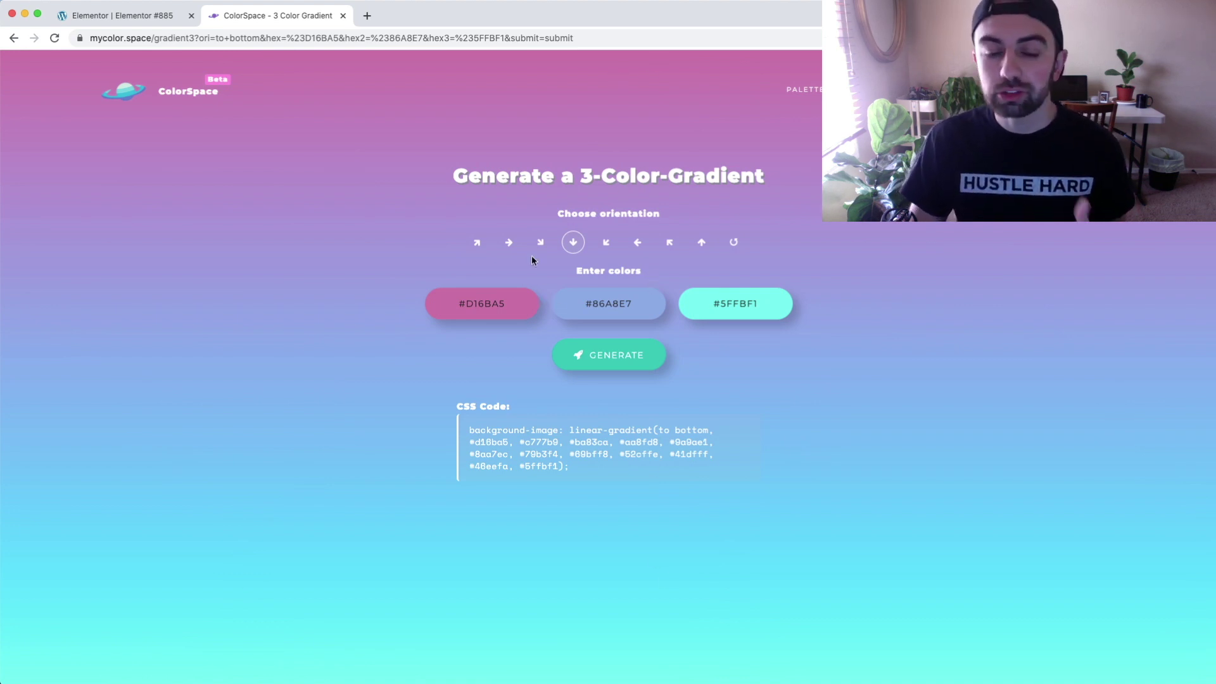
# Step: Generate the gradient from #D16BA5, #86A8E7 and #5FFBF1 with its orientation toward the top right
pyautogui.click(479, 244)
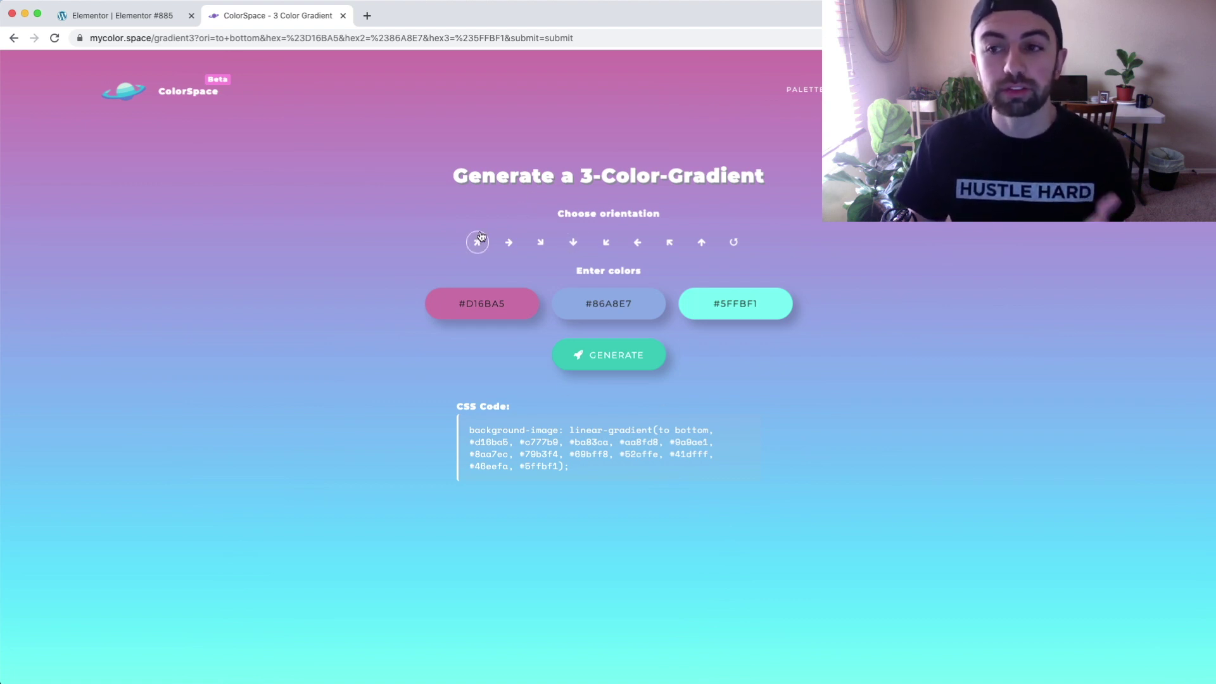
pyautogui.click(622, 350)
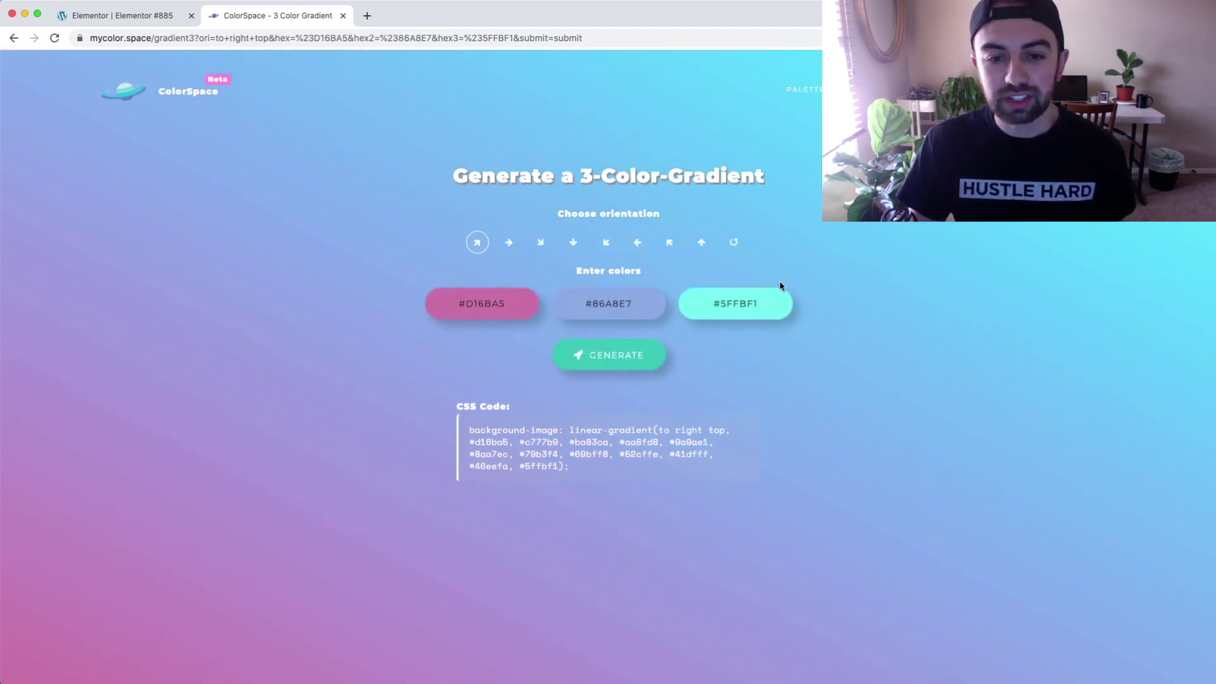
pyautogui.click(624, 302)
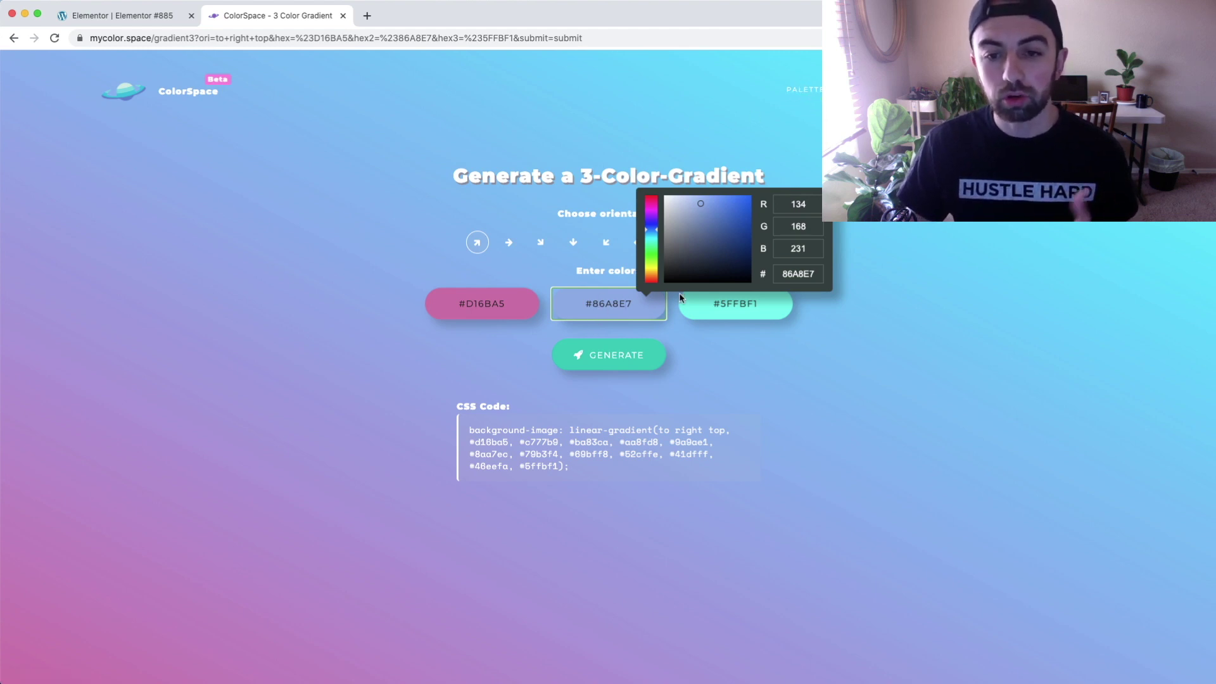
pyautogui.click(926, 260)
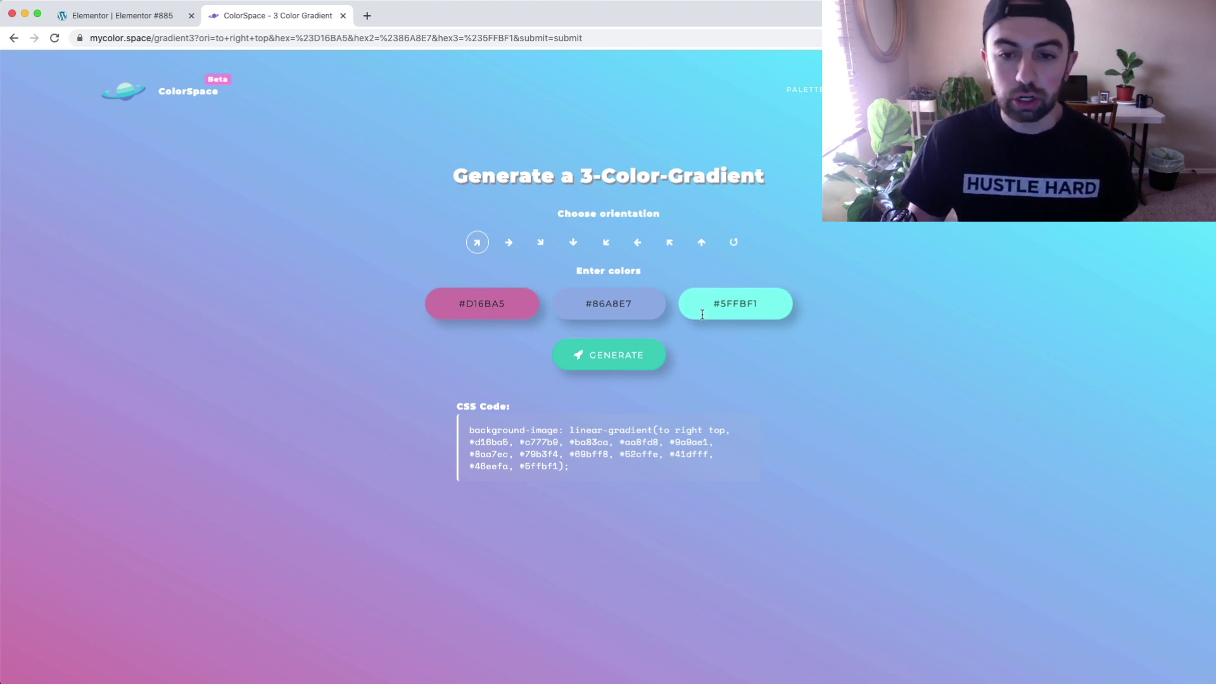
pyautogui.click(613, 357)
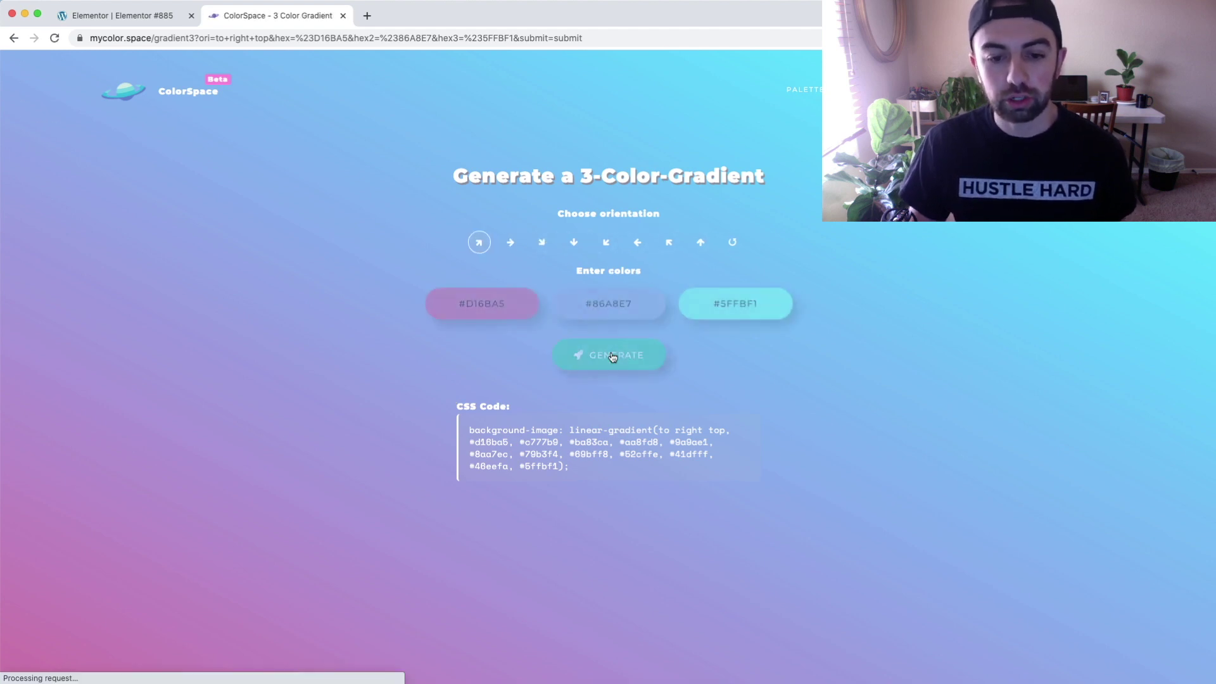
# Step: Copy the generated gradient CSS and paste it inside the heading's custom CSS rule in Elementor
pyautogui.click(513, 435)
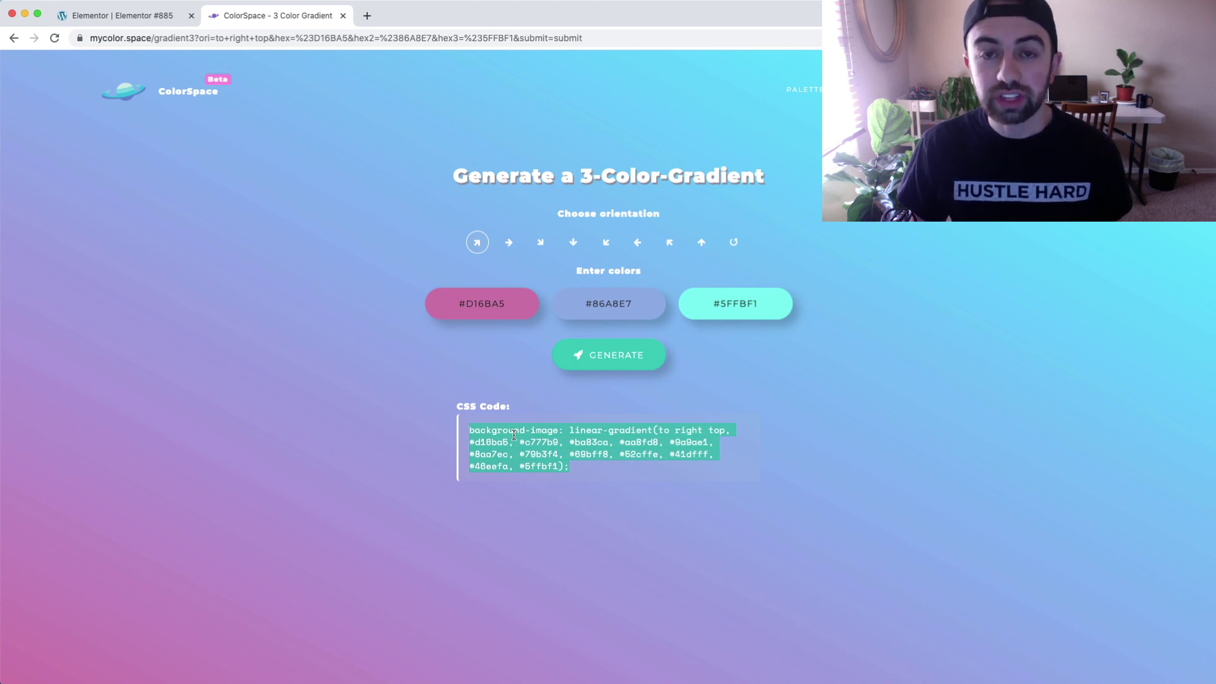
pyautogui.rightClick(513, 435)
pyautogui.click(540, 461)
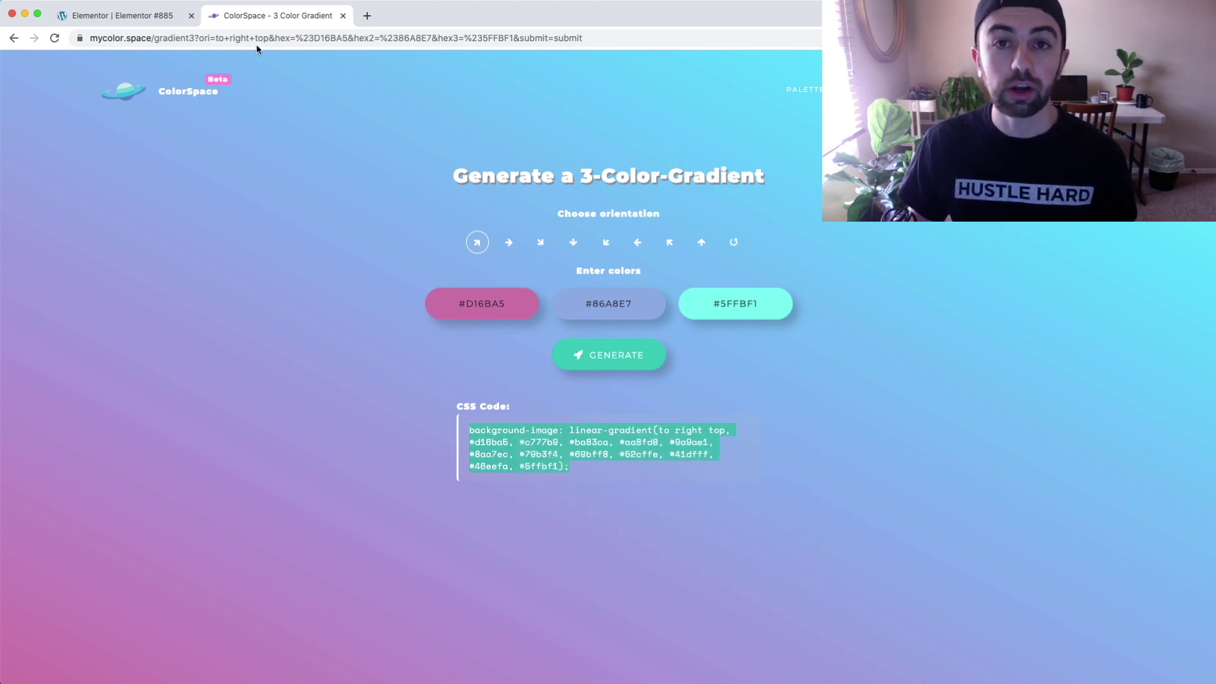
pyautogui.click(156, 19)
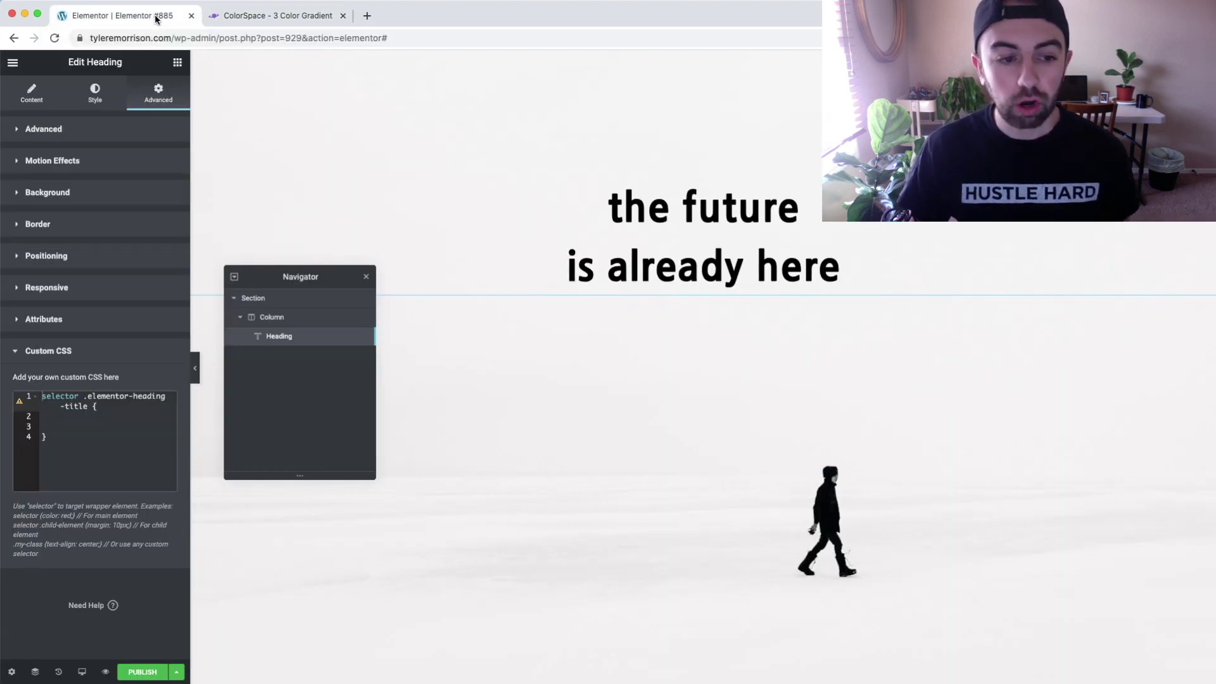
pyautogui.click(77, 417)
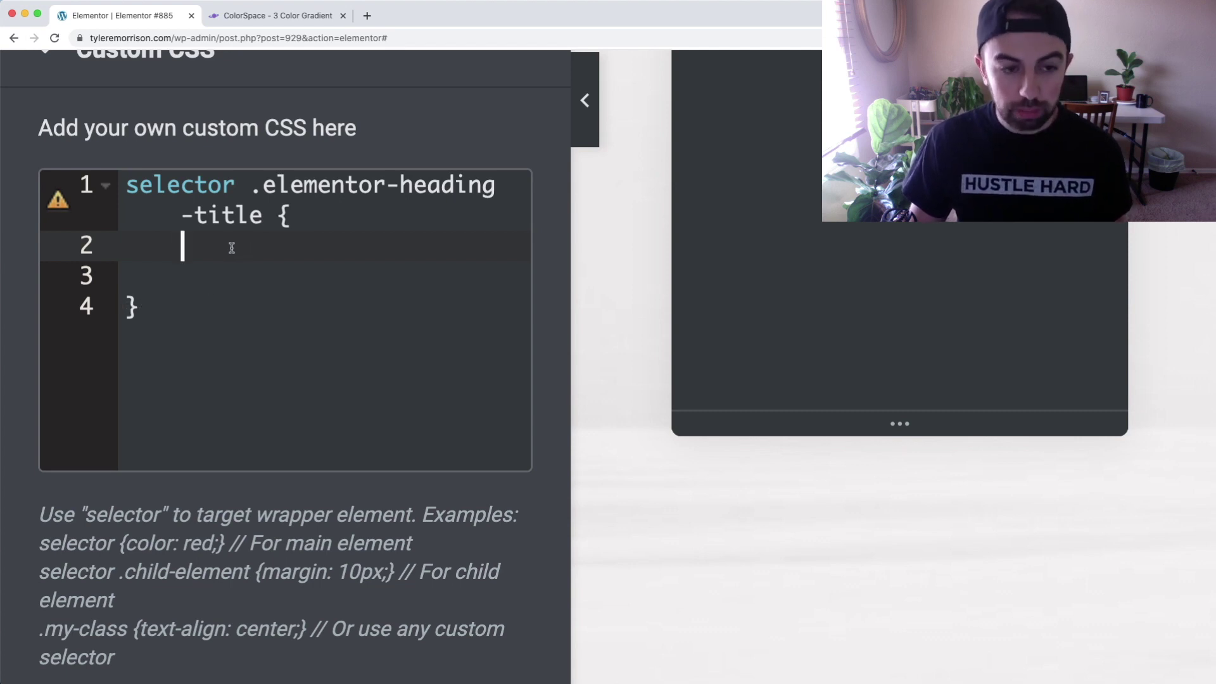
pyautogui.press('super+v')
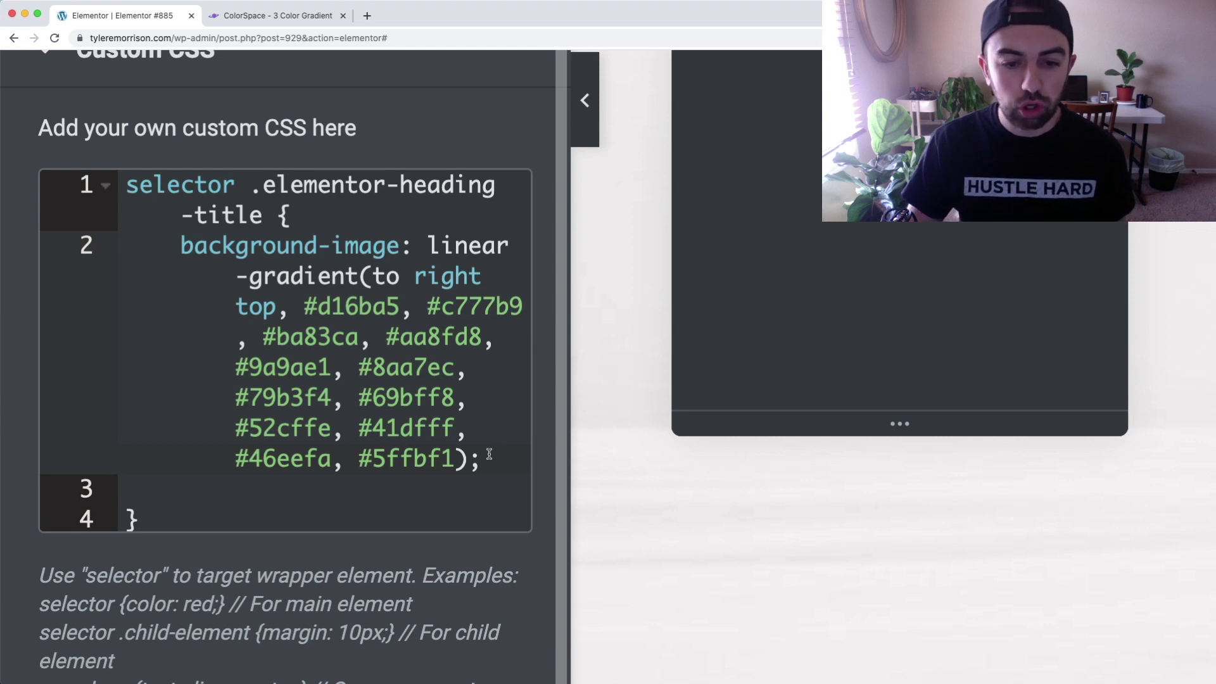
# Step: Delete the pasted background-image declaration from the rule and paste it back in
pyautogui.click(462, 453)
pyautogui.moveTo(461, 454); pyautogui.dragTo(187, 244)
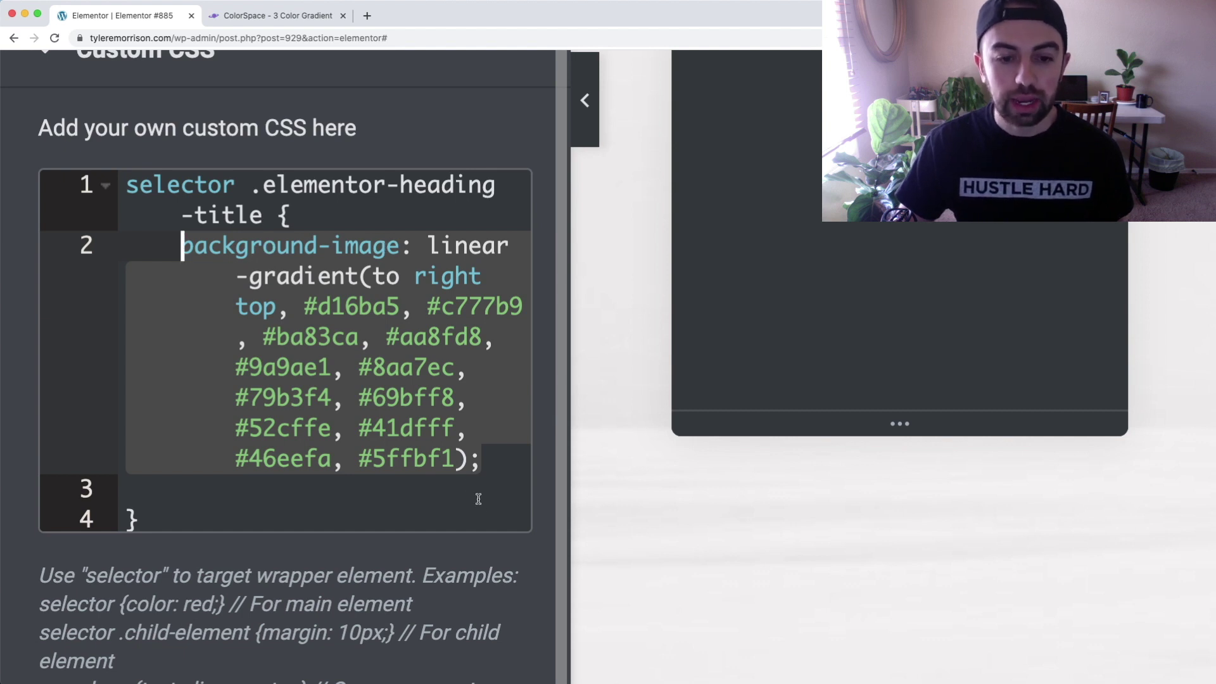
pyautogui.click(470, 459)
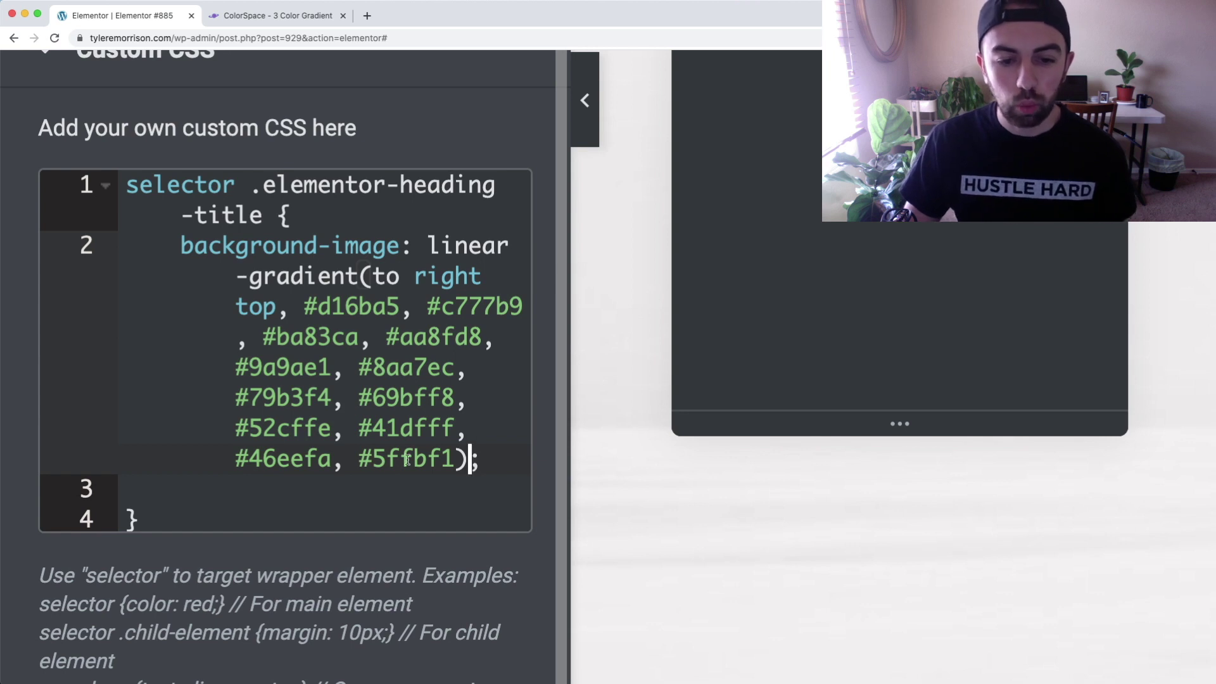
pyautogui.click(463, 458)
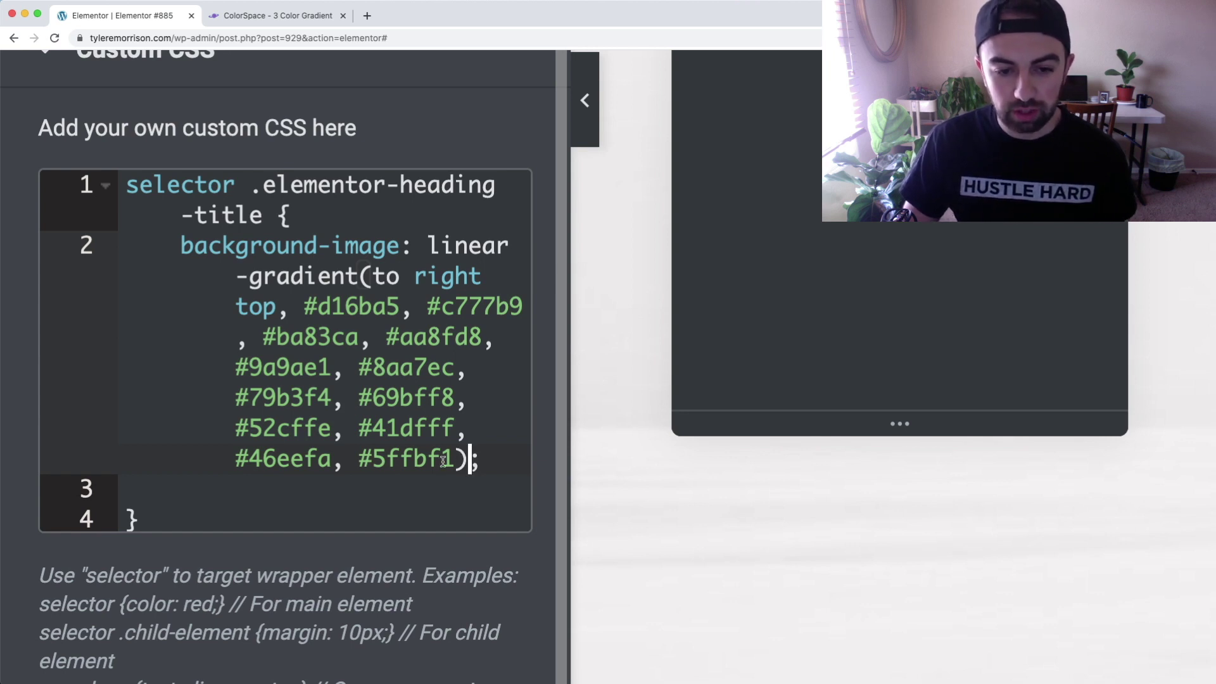
pyautogui.moveTo(479, 459); pyautogui.dragTo(183, 244)
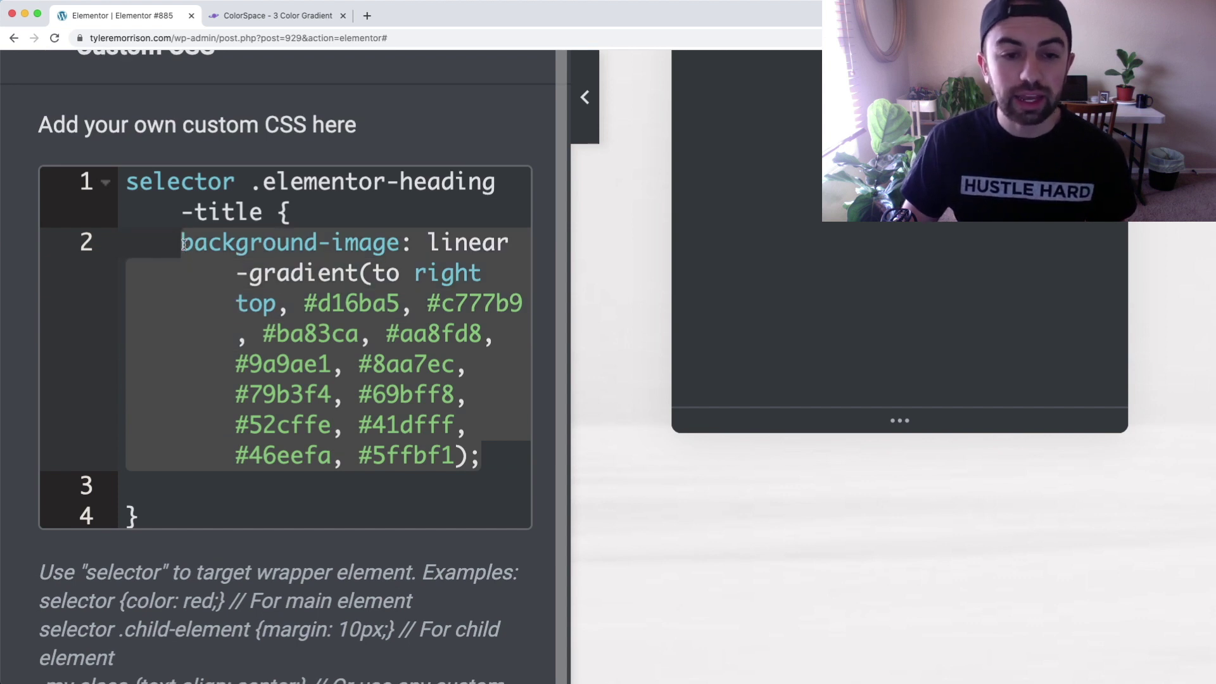
pyautogui.press('BackSpace')
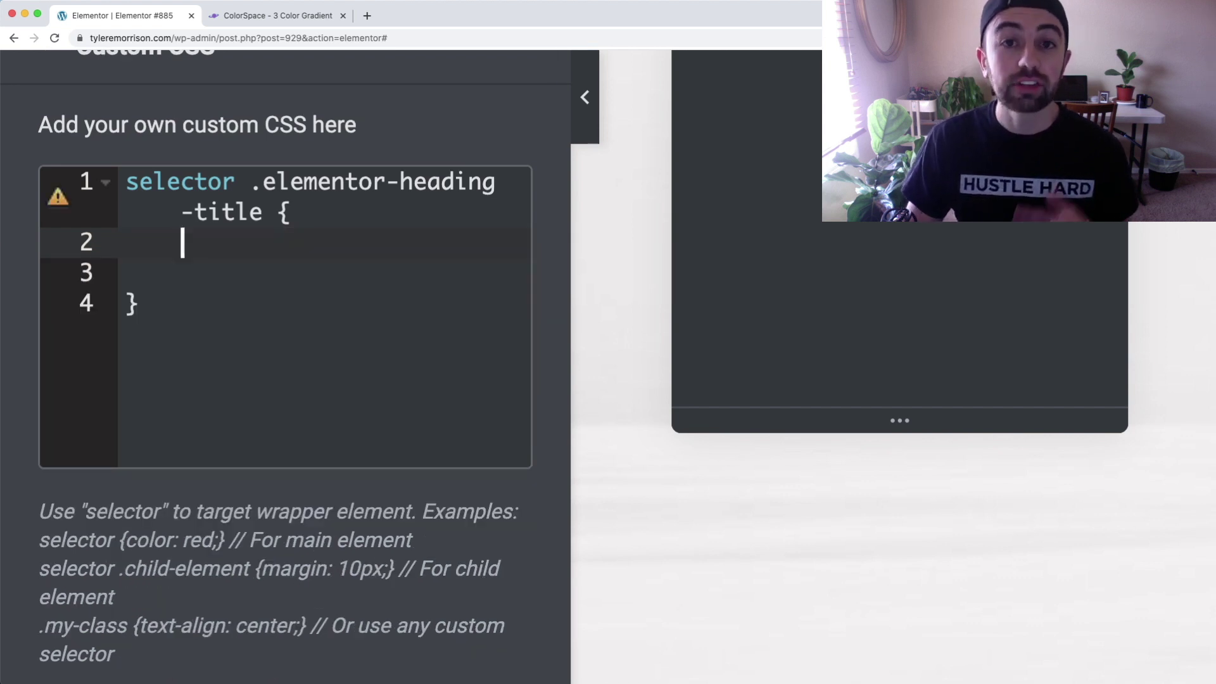
pyautogui.press('super+v')
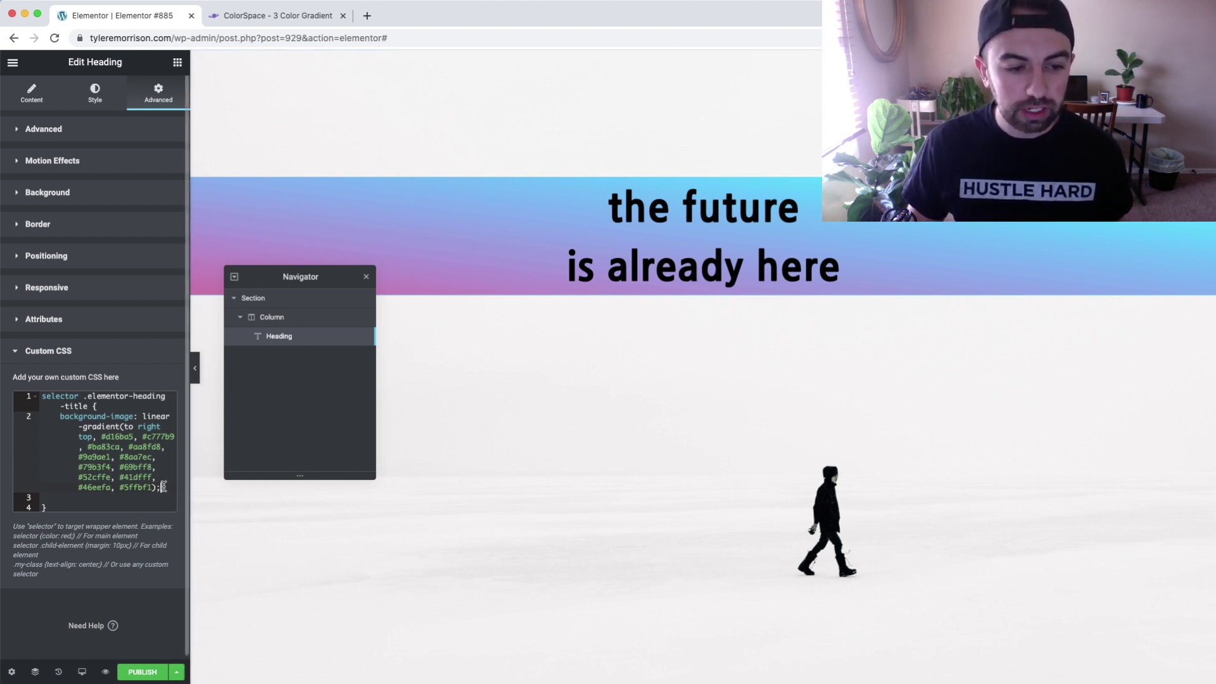
# Step: Add five blank lines between the background-image declaration and the rule's closing brace
pyautogui.click(45, 500)
pyautogui.press('Return')
pyautogui.press('Return')
pyautogui.press('Return')
pyautogui.press('Return')
pyautogui.press('Return')
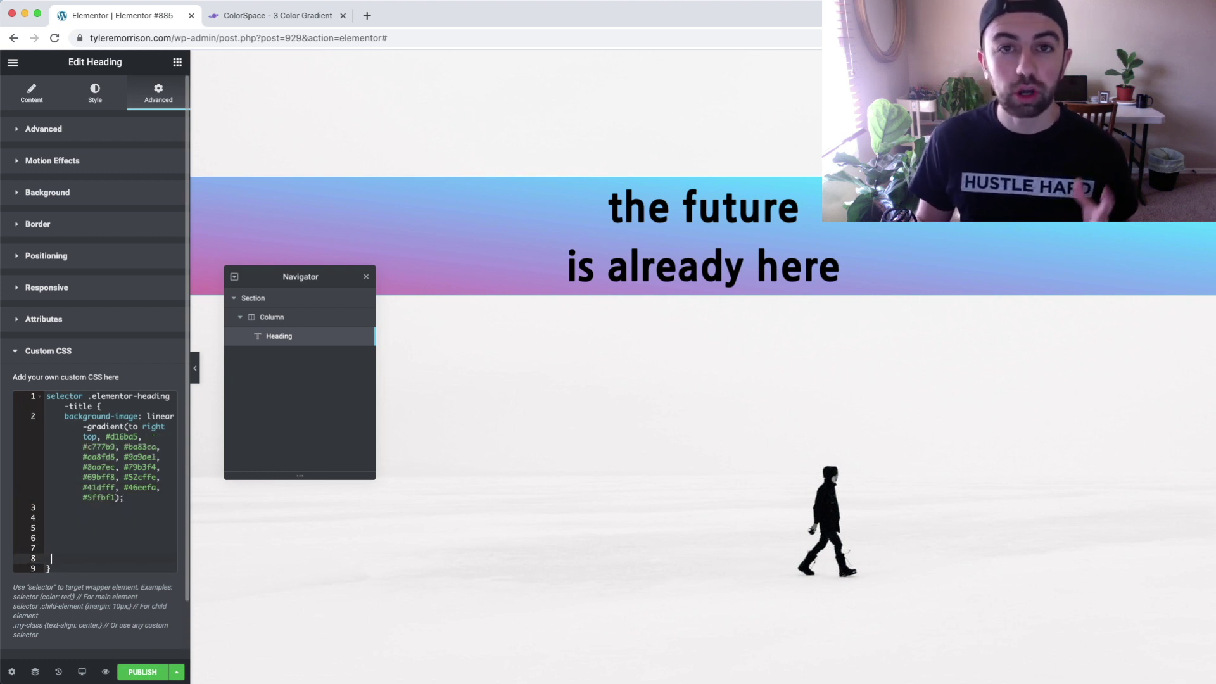
# Step: Add the declaration "background-clip: text;" on line 5 of the heading's custom CSS
pyautogui.click(80, 527)
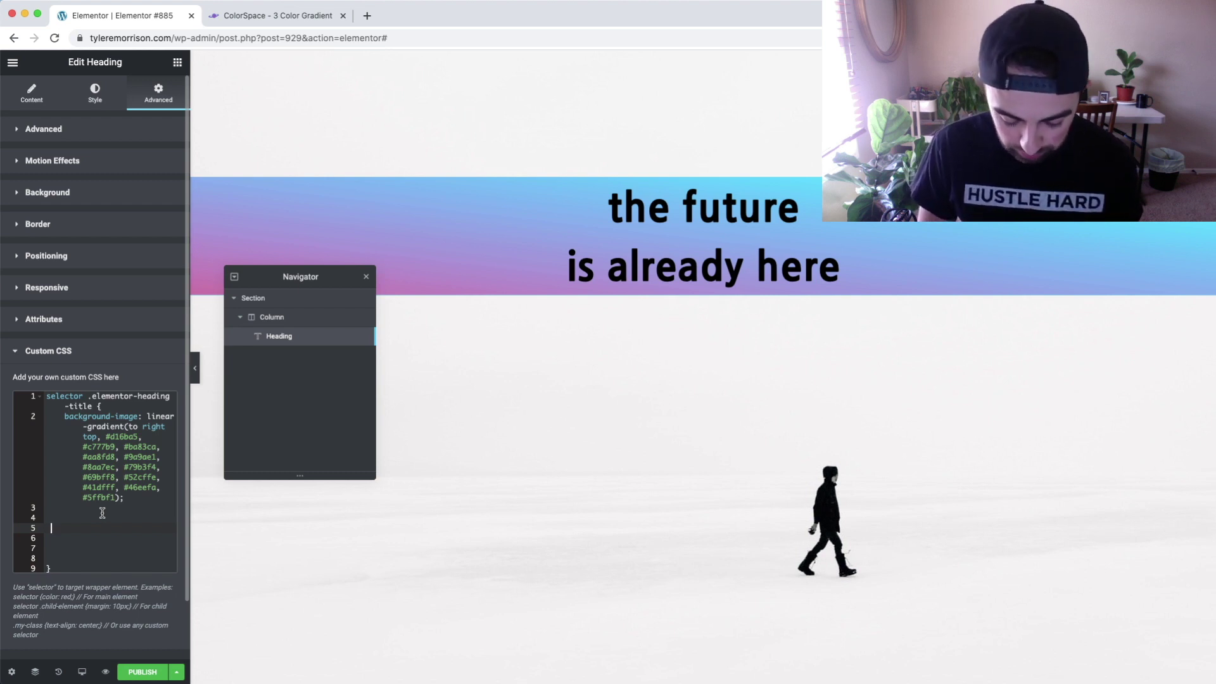
pyautogui.write('background')
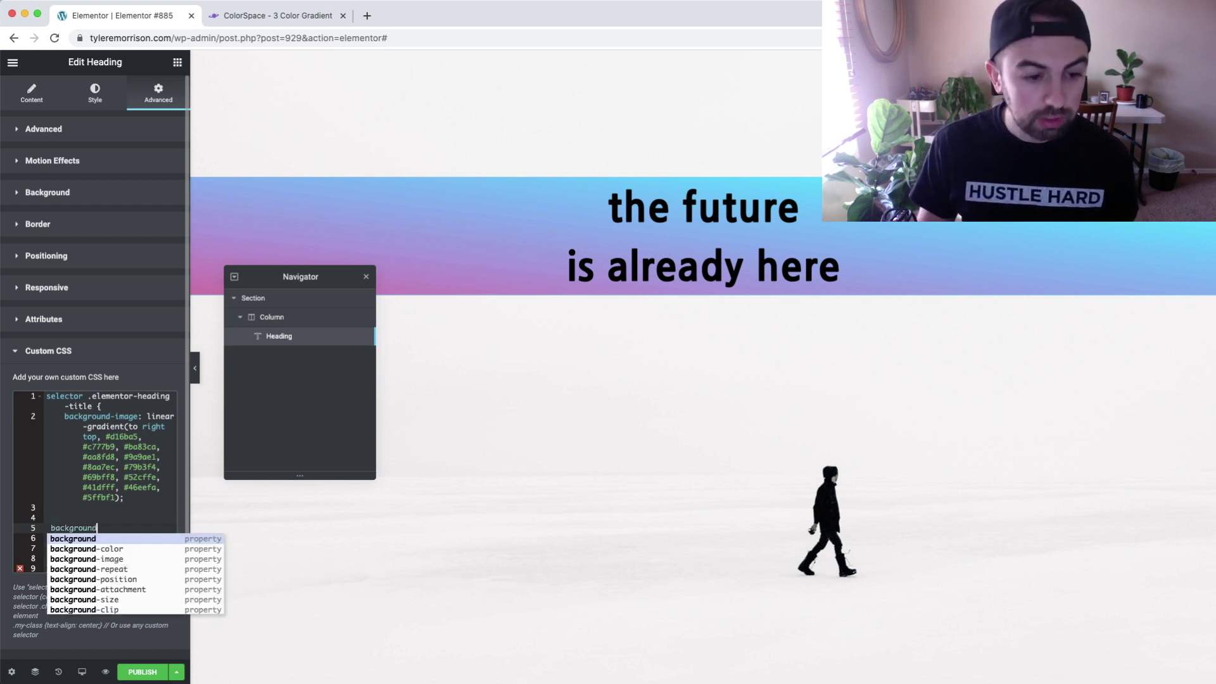
pyautogui.press('Escape')
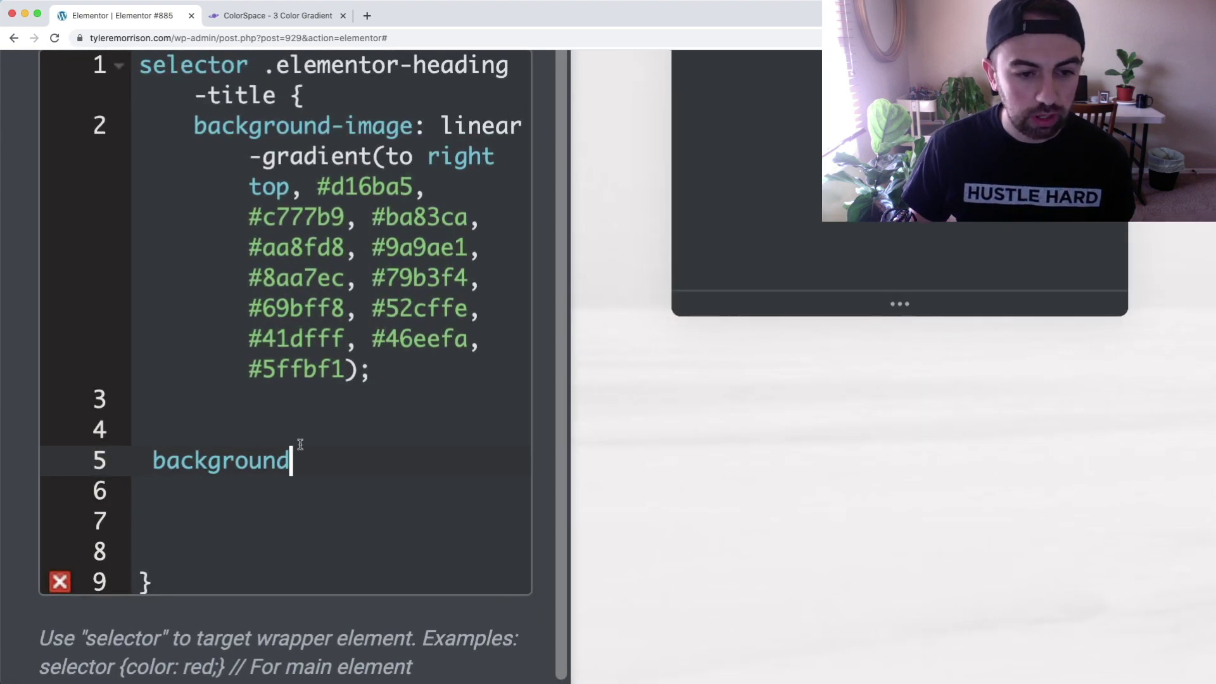
pyautogui.write('-')
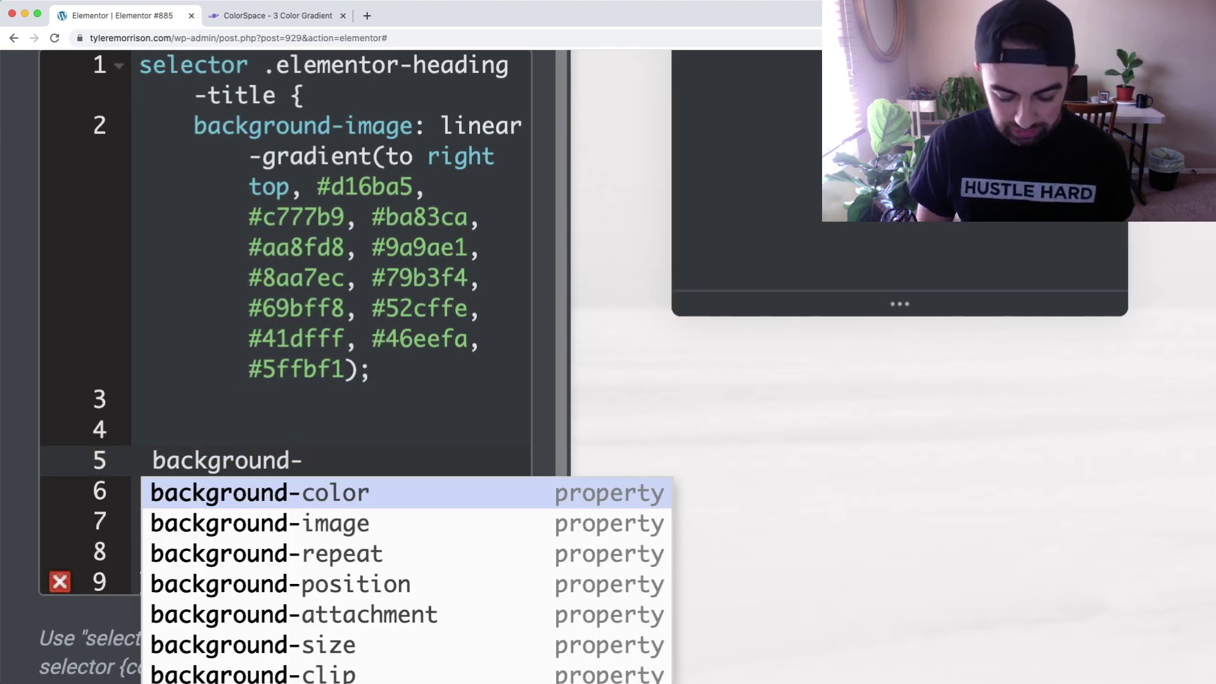
pyautogui.write('clip')
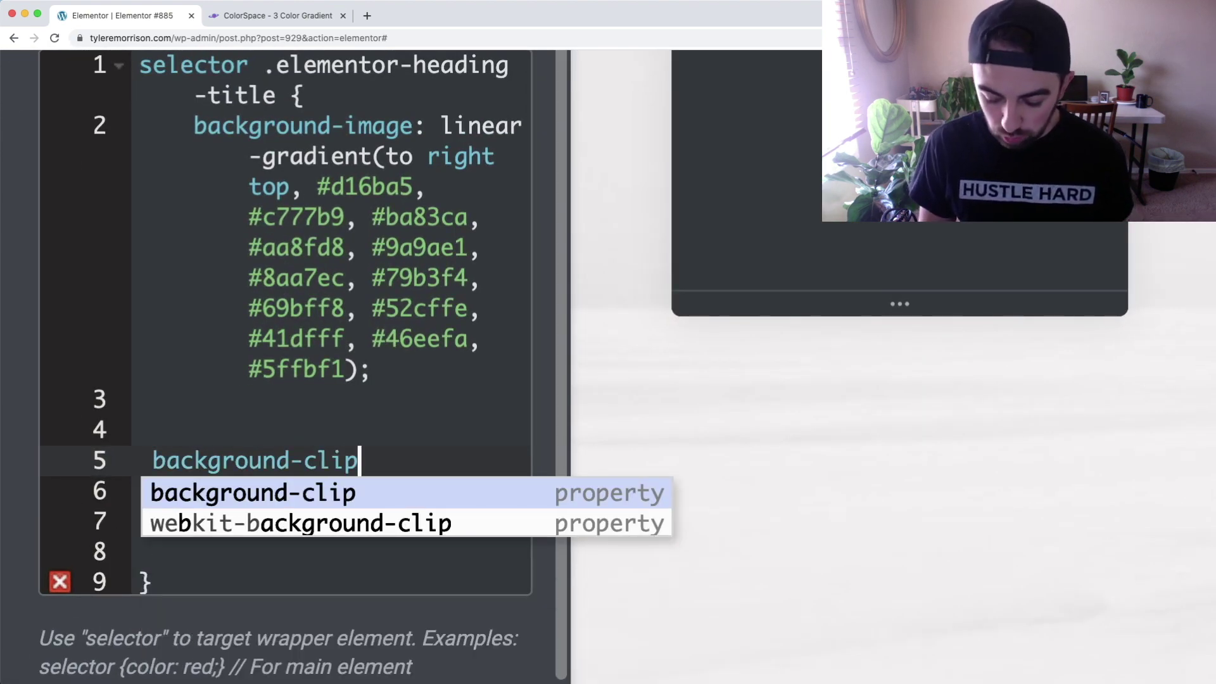
pyautogui.write(':')
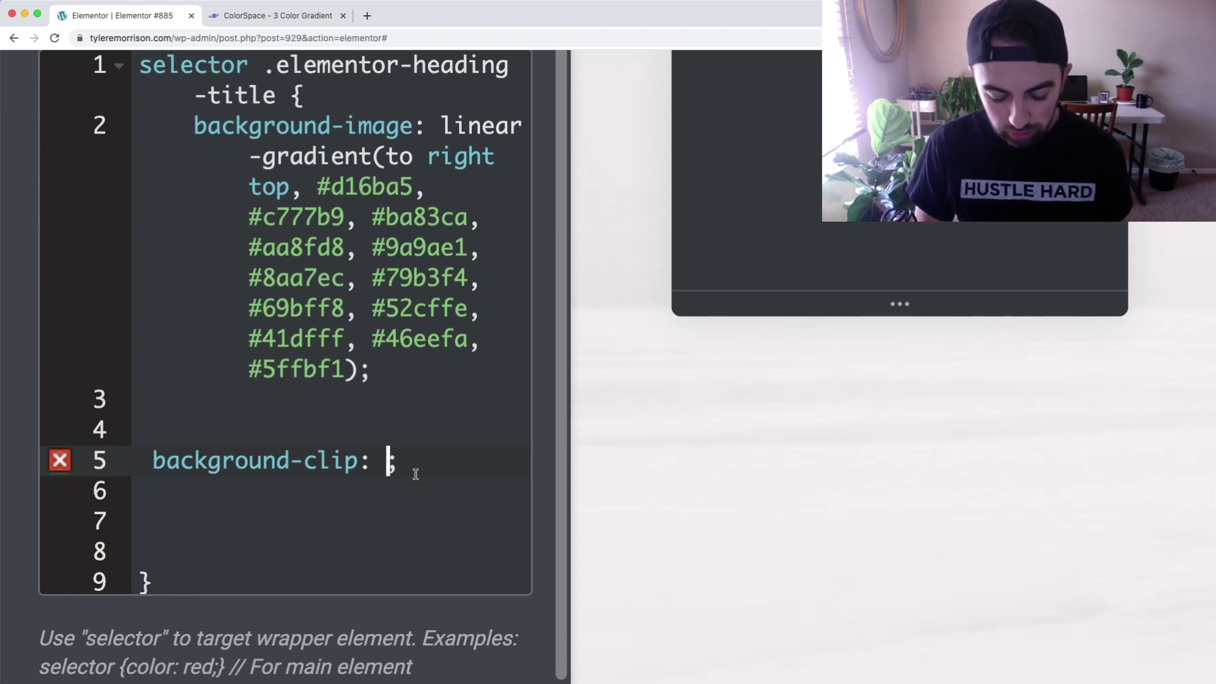
pyautogui.write('text')
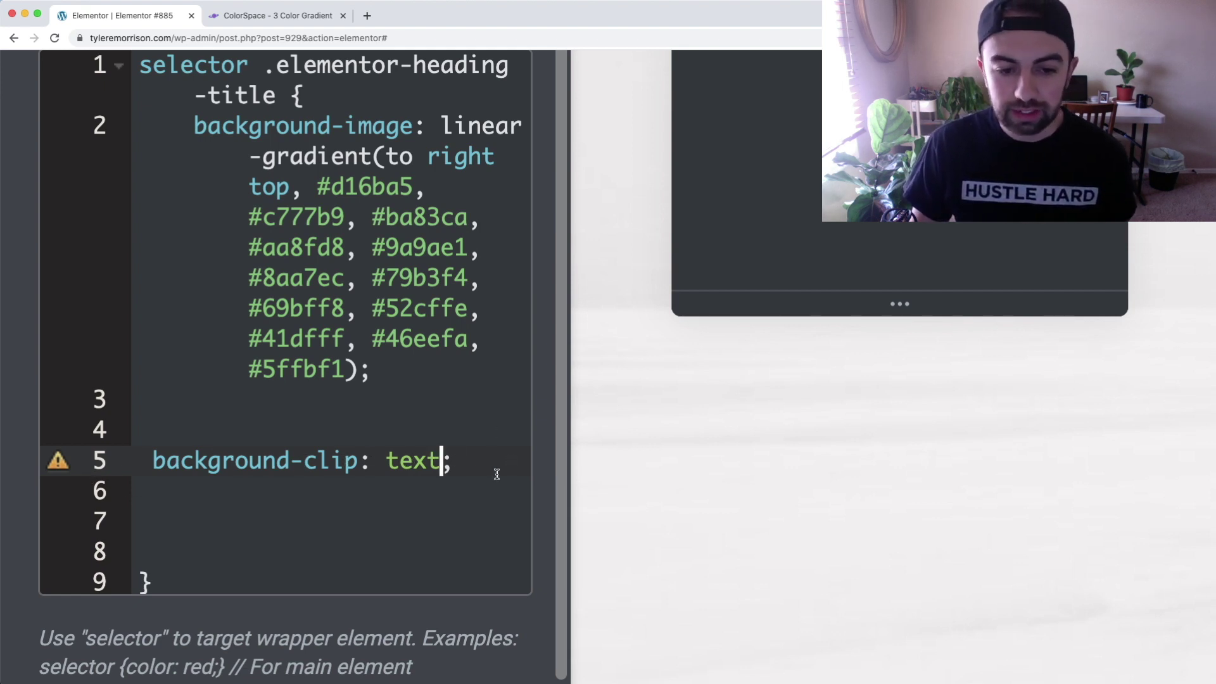
# Step: Add the declaration "-webkit-background-clip: text;" on line 7, below the background-clip declaration
pyautogui.click(440, 514)
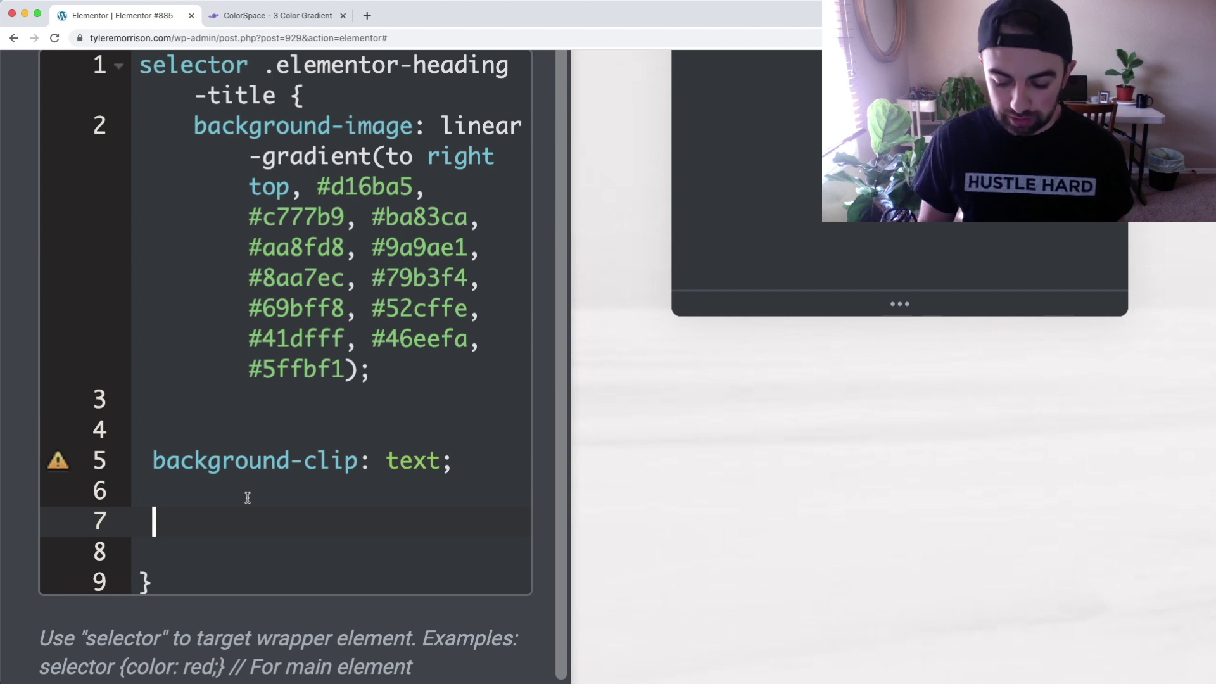
pyautogui.write('-')
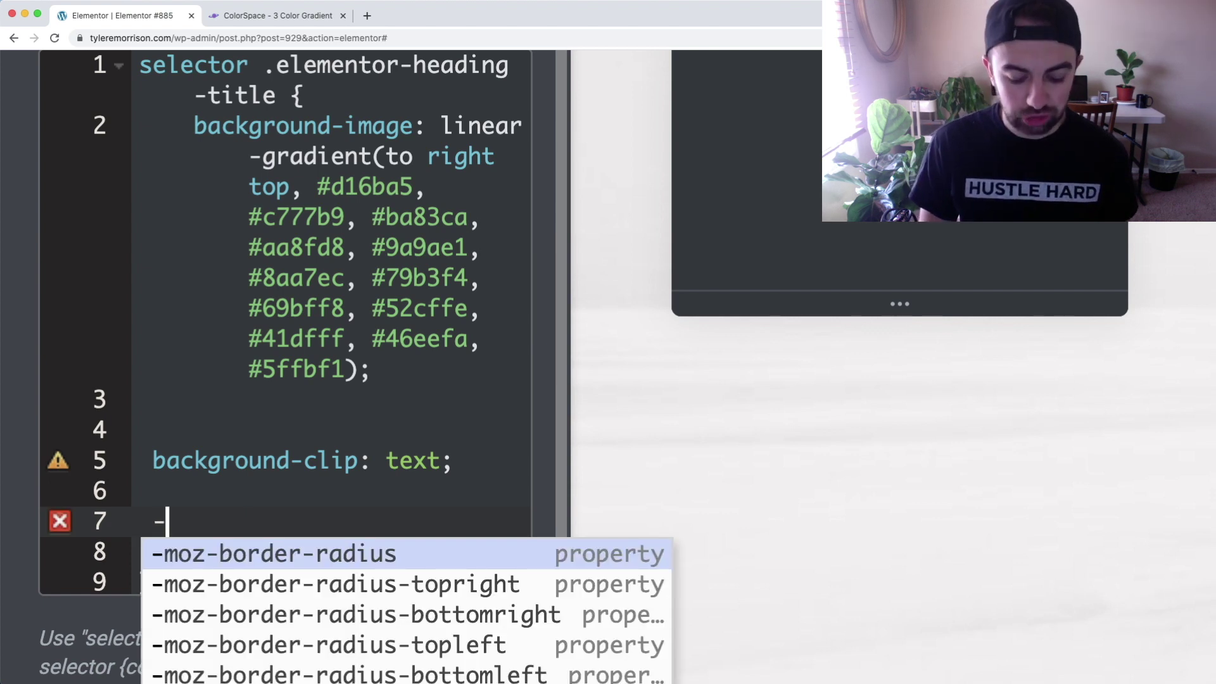
pyautogui.write('webkit-background-clip:')
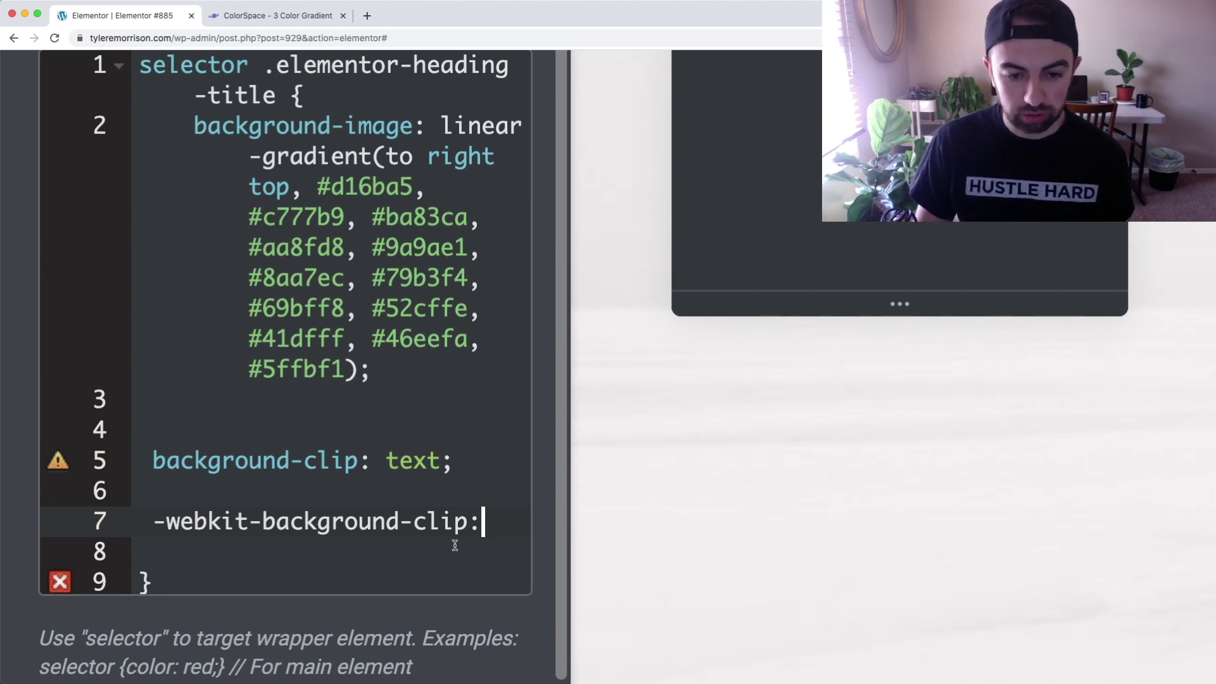
pyautogui.write('text')
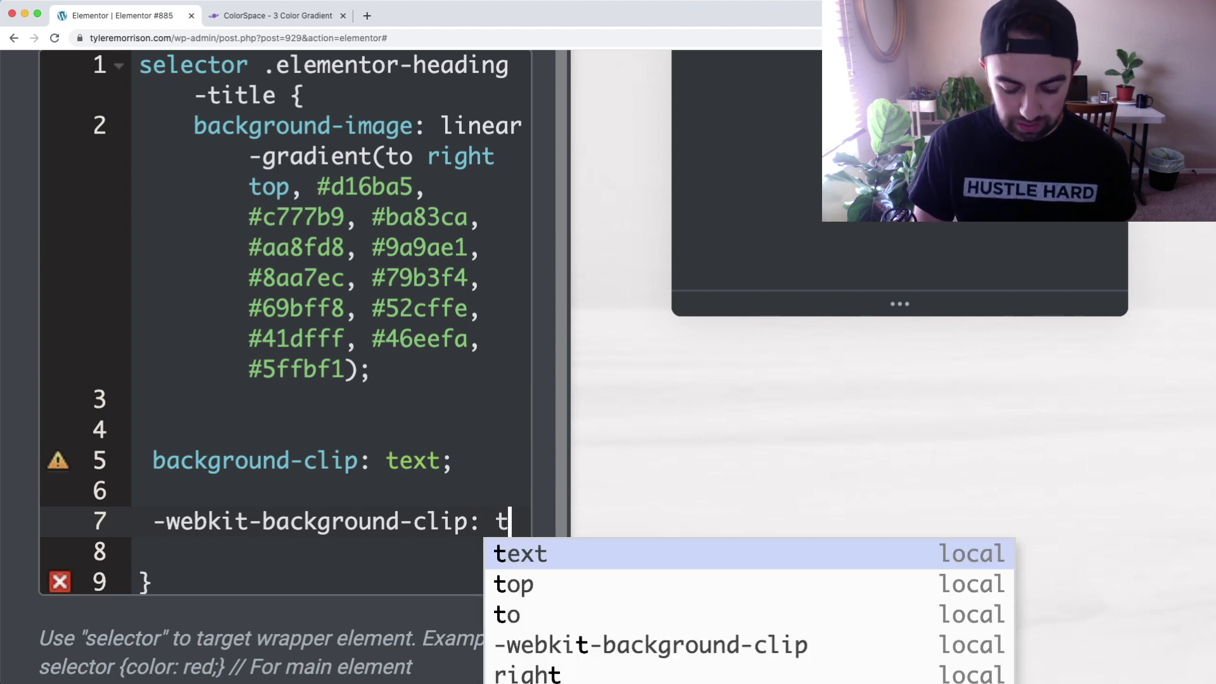
pyautogui.write(';')
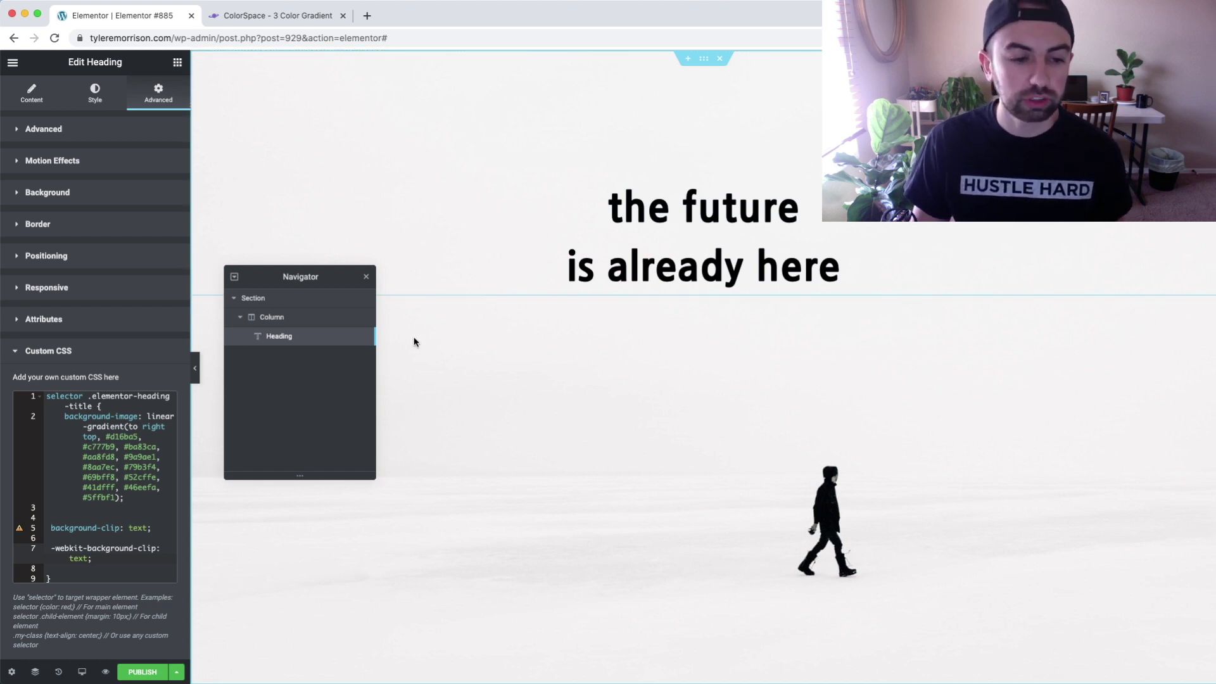
pyautogui.click(93, 558)
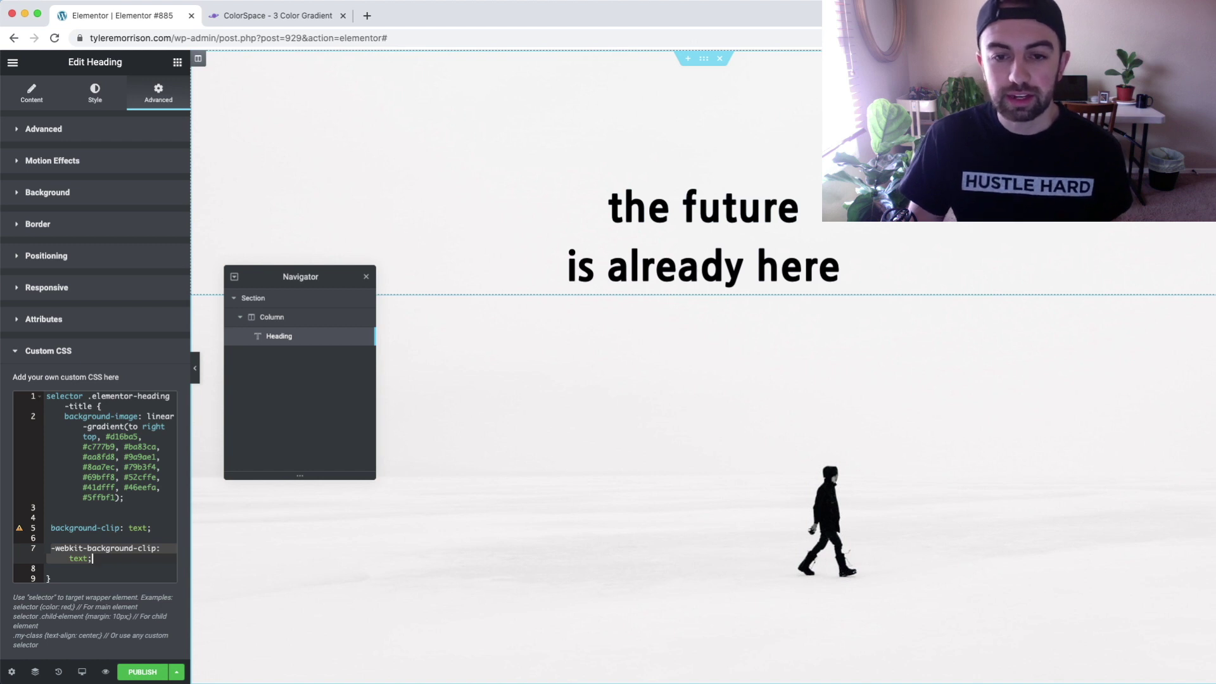
# Step: Make the heading's text color fully transparent, #00000000, and close the color picker
pyautogui.click(109, 95)
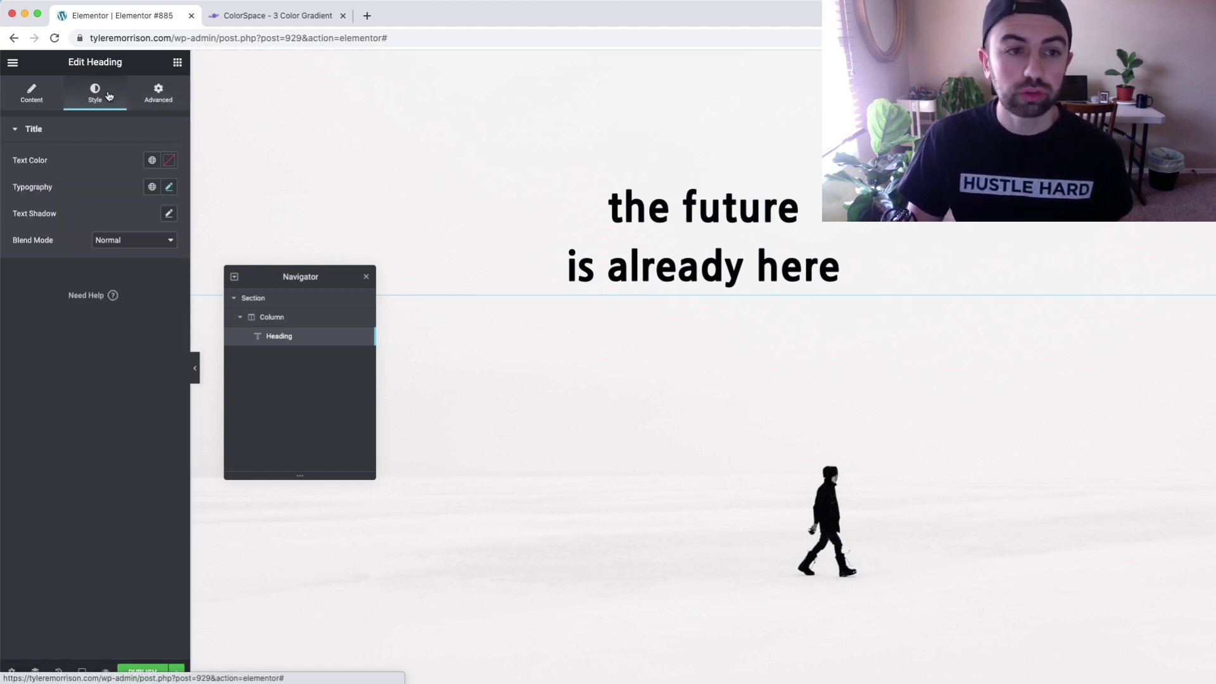
pyautogui.click(170, 161)
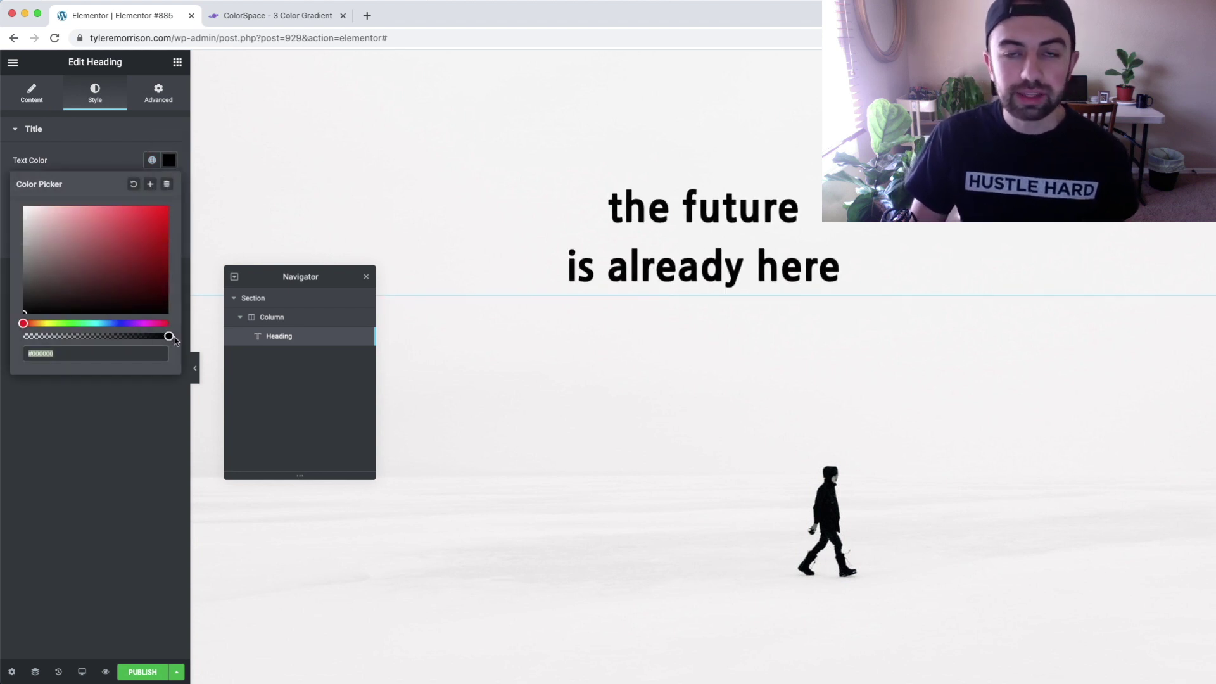
pyautogui.moveTo(170, 336); pyautogui.dragTo(14, 334)
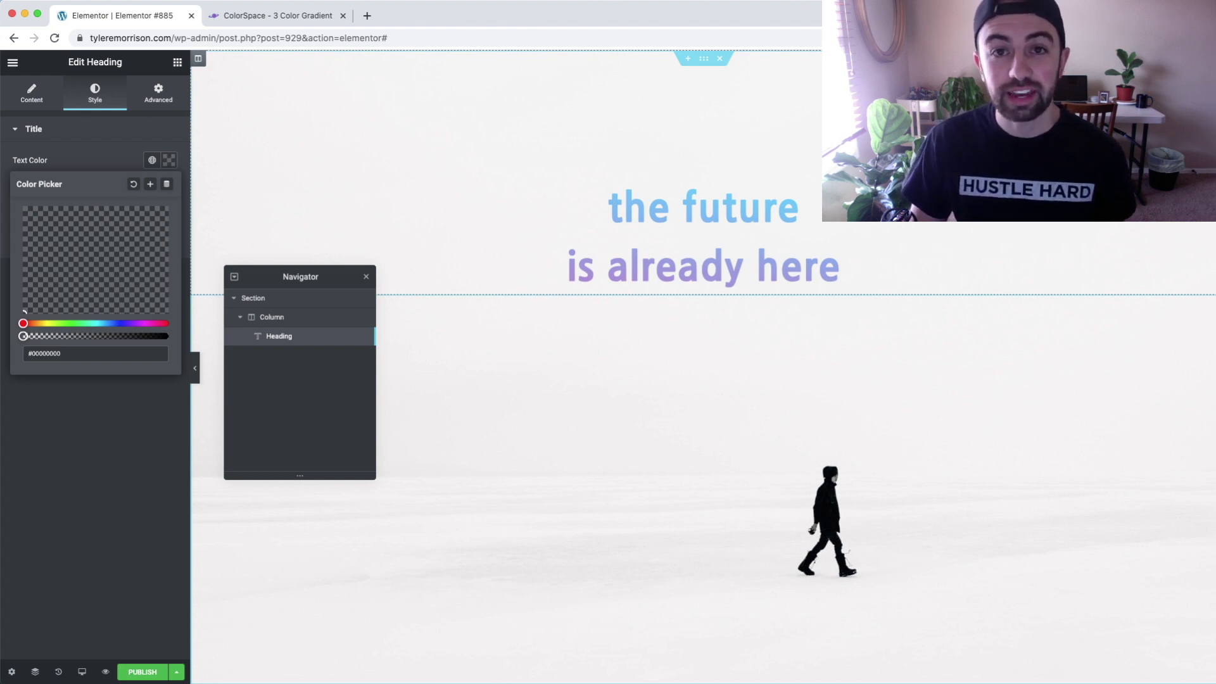
pyautogui.click(893, 301)
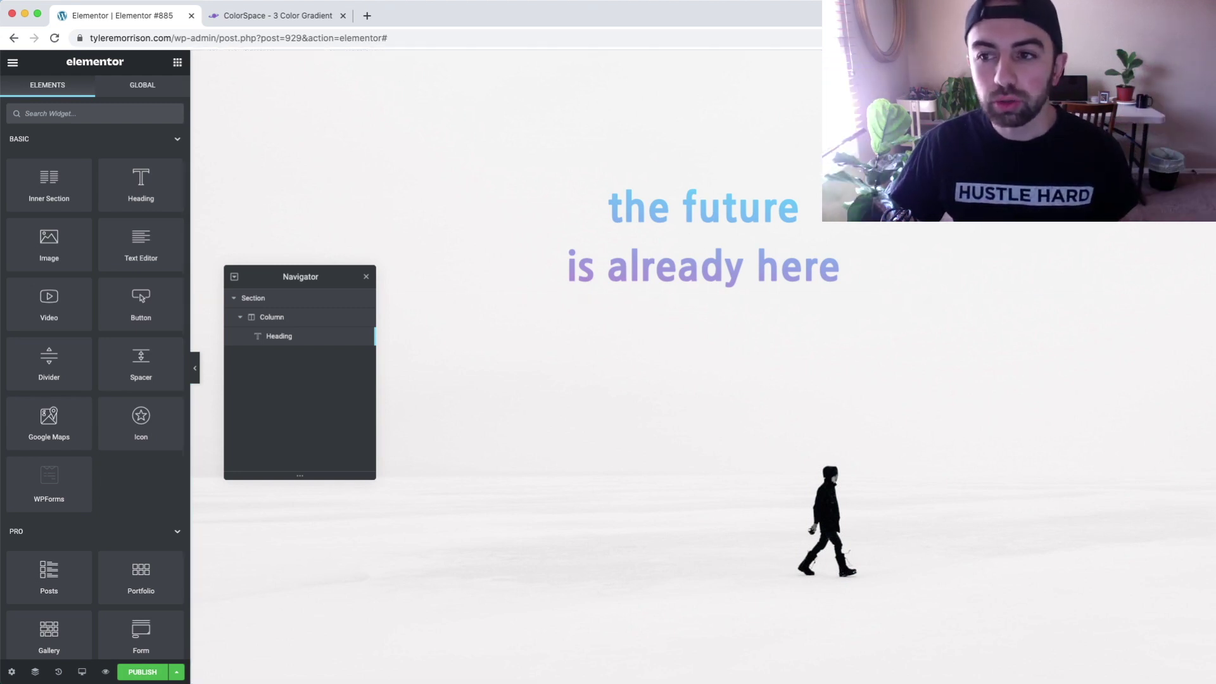
# Step: Set the top margin of the gradient heading to 0
pyautogui.click(703, 266)
pyautogui.click(155, 102)
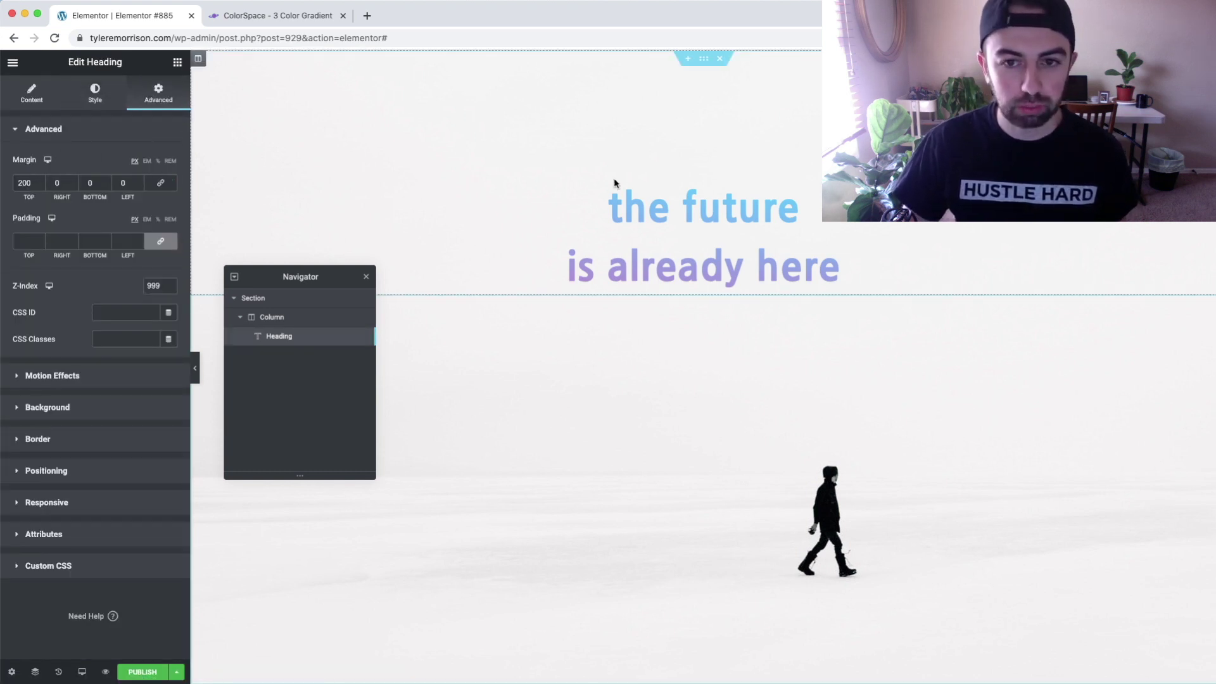
pyautogui.moveTo(32, 184); pyautogui.dragTo(8, 182)
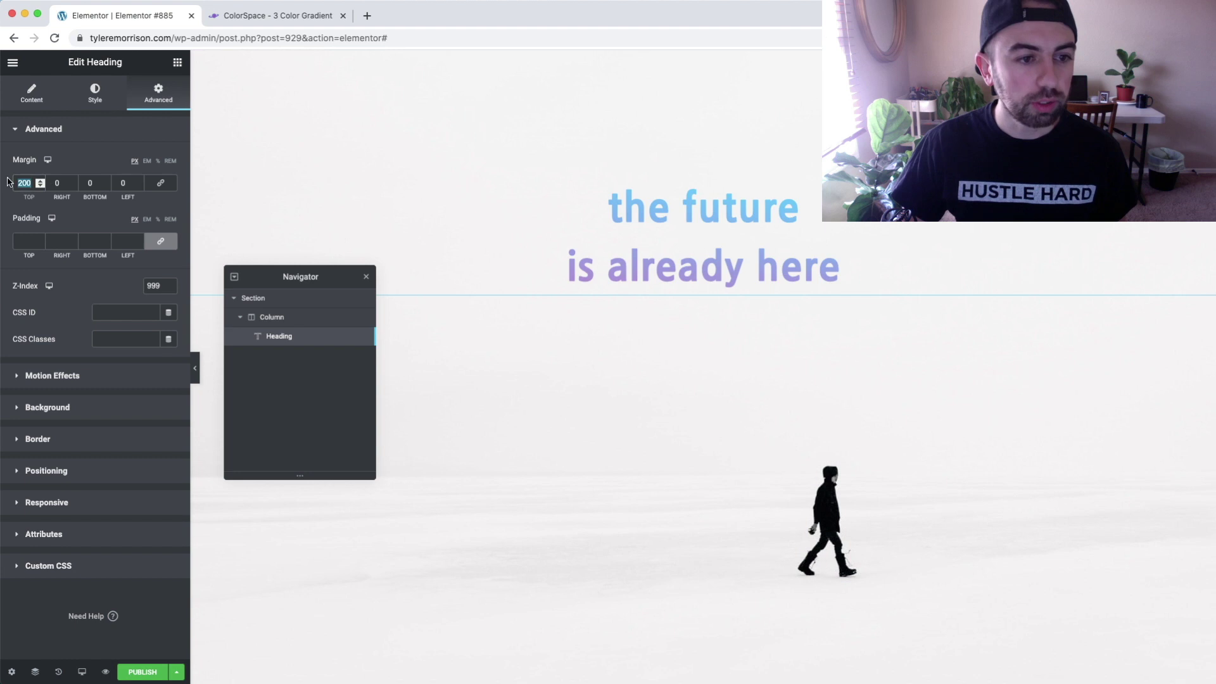
pyautogui.write('0')
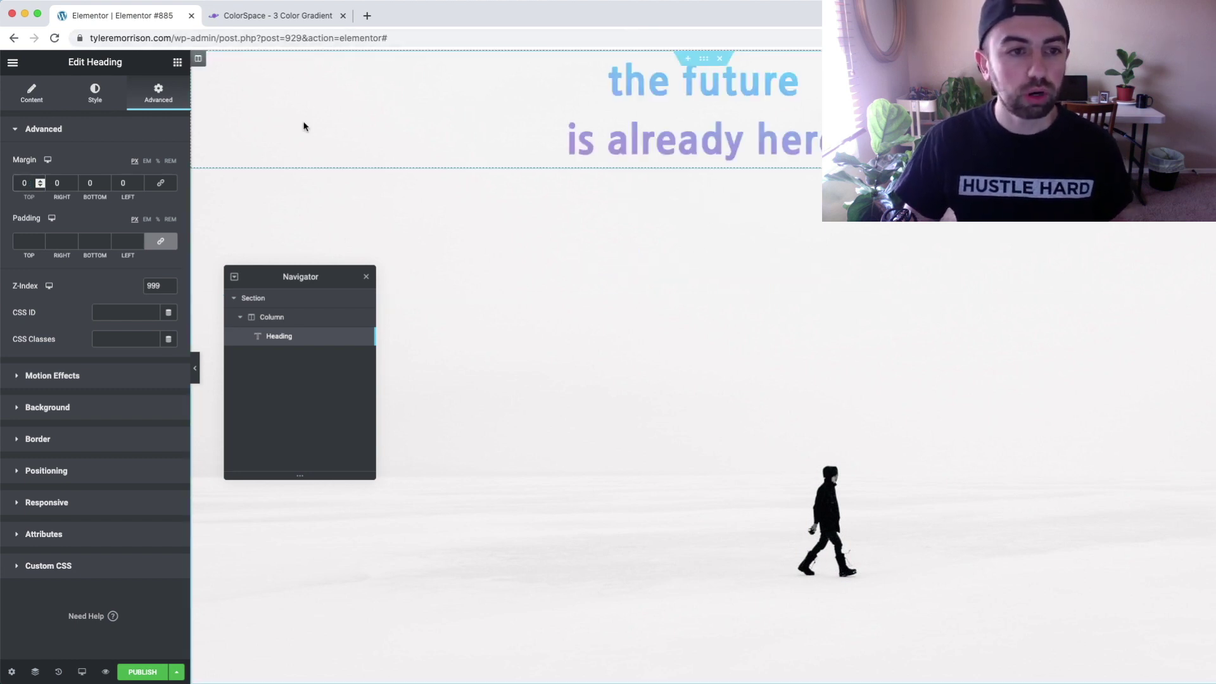
# Step: Add two new columns to the section and move the heading's column into the middle position
pyautogui.click(13, 64)
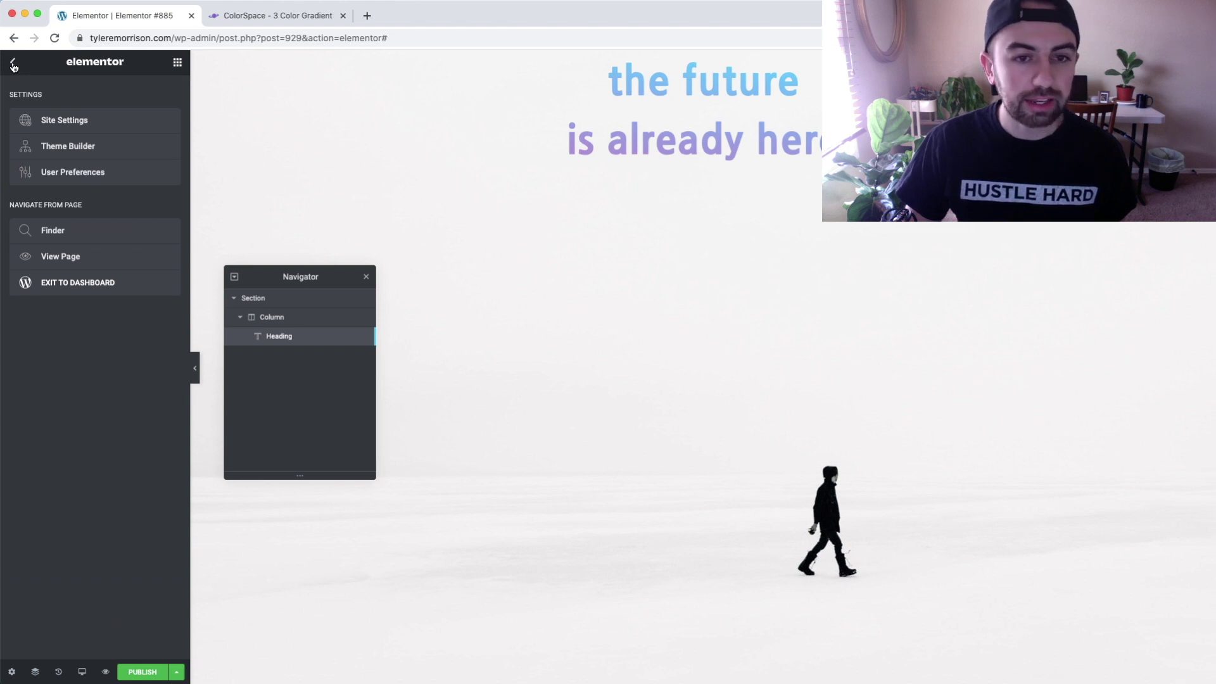
pyautogui.click(13, 63)
pyautogui.click(704, 59)
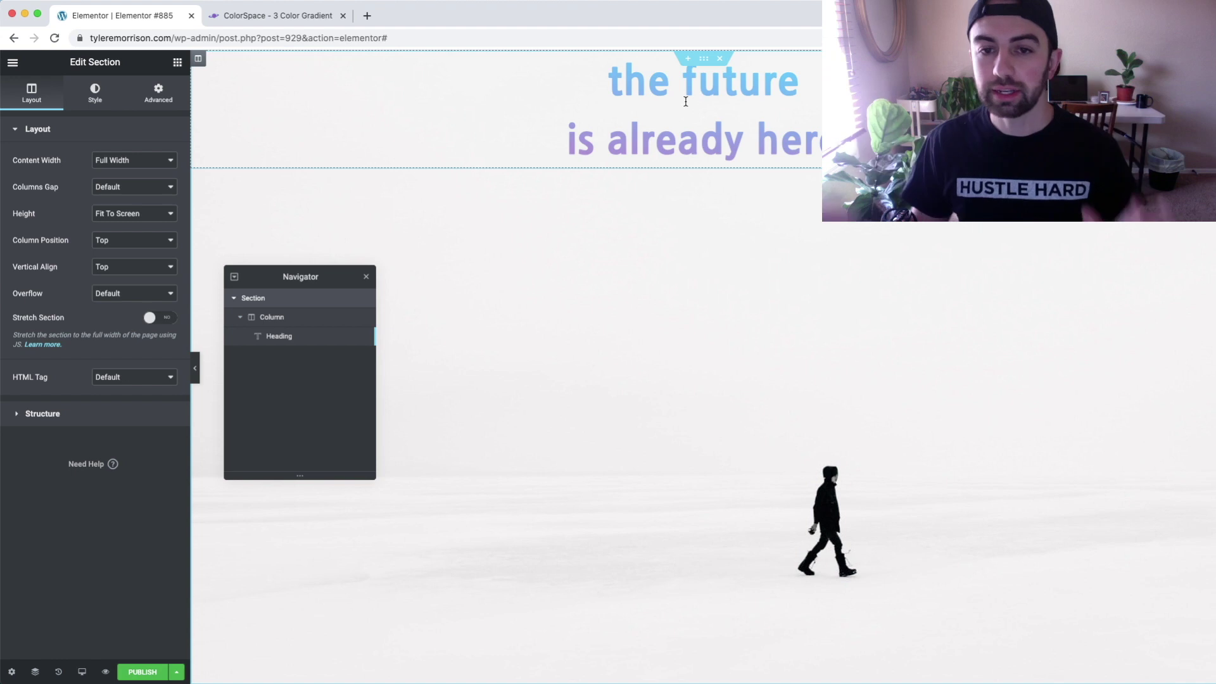
pyautogui.rightClick(200, 59)
pyautogui.click(241, 114)
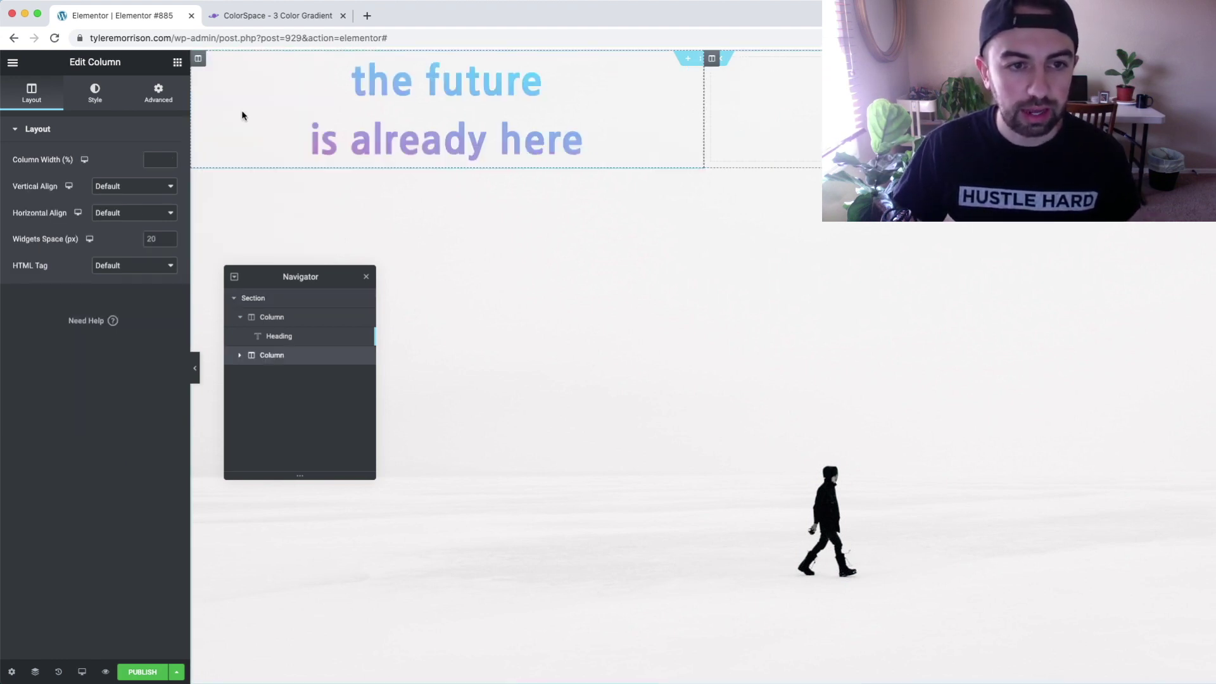
pyautogui.rightClick(199, 60)
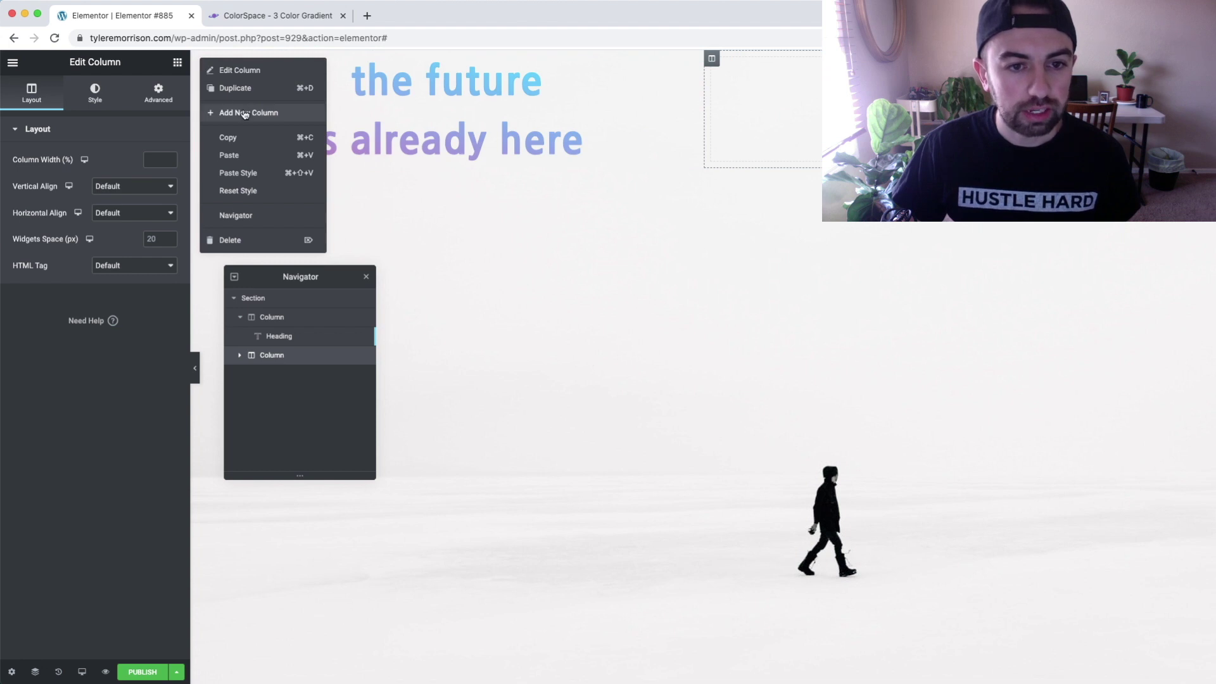
pyautogui.click(241, 114)
pyautogui.moveTo(198, 58); pyautogui.dragTo(644, 103)
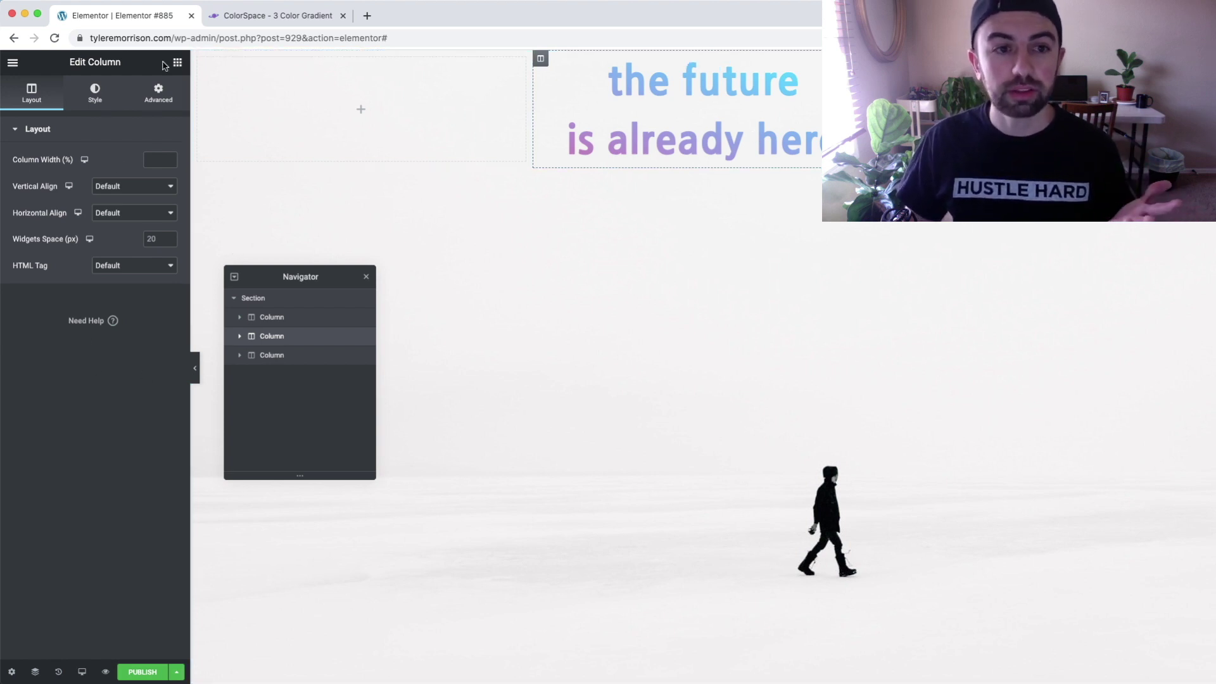
pyautogui.click(274, 17)
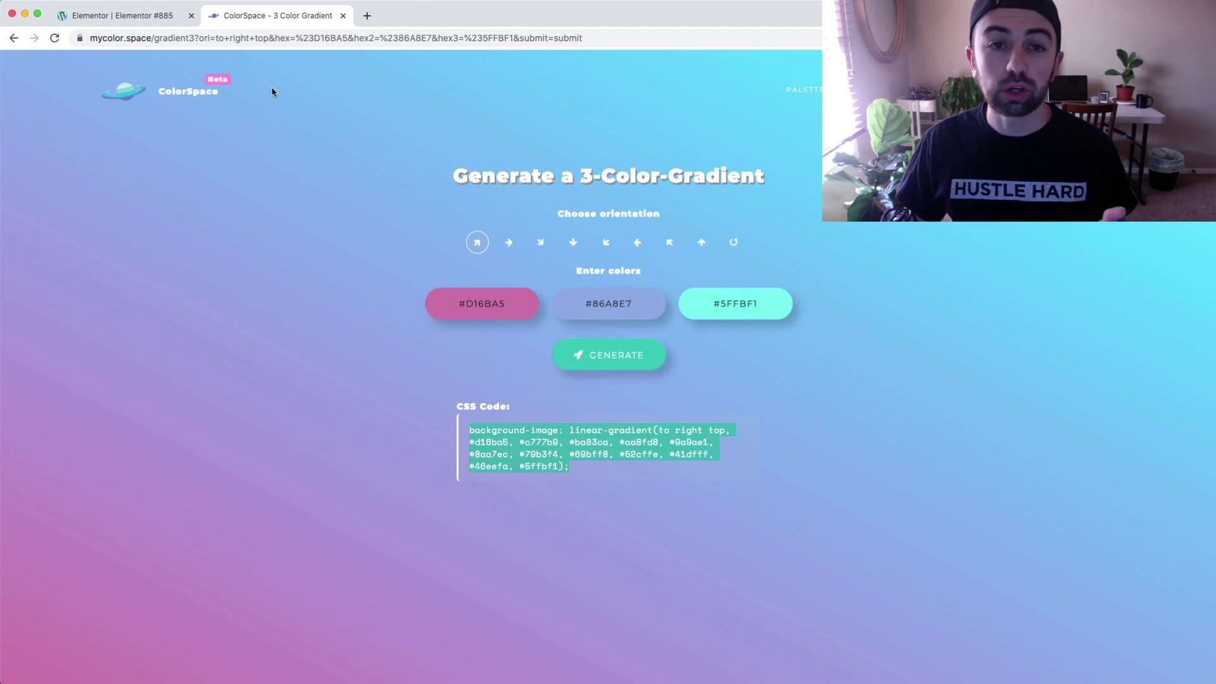
pyautogui.click(149, 24)
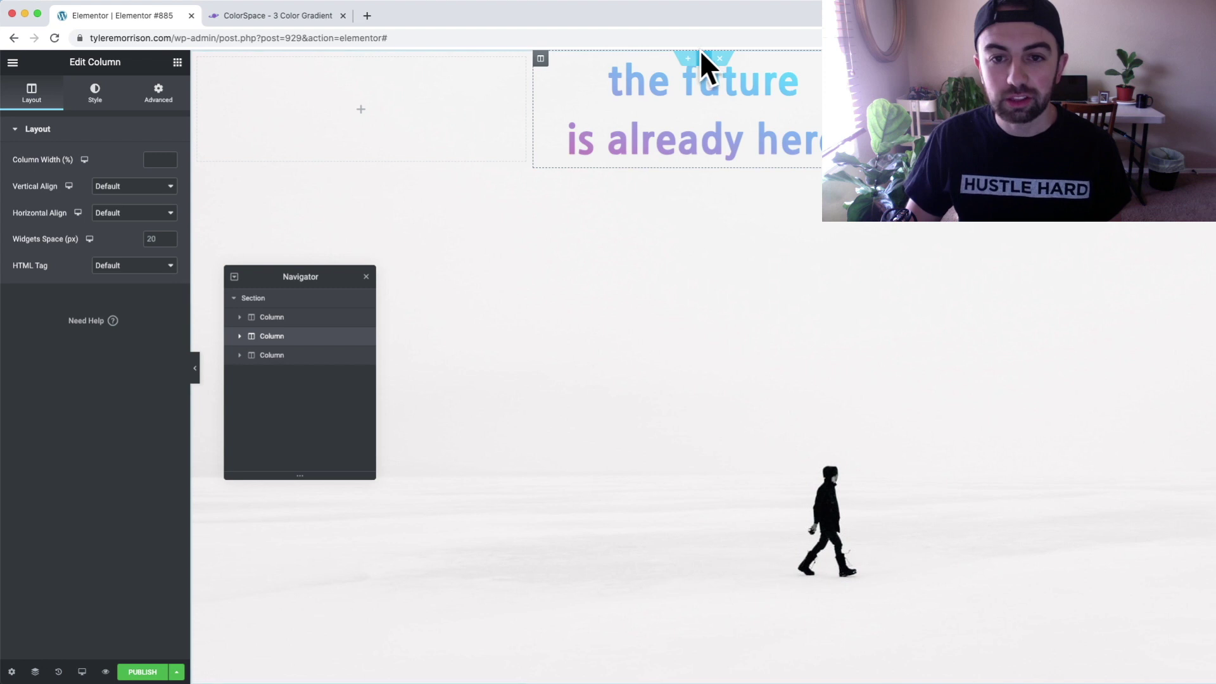
# Step: Insert a Spacer of 267 px above the heading in the middle column and preview the page
pyautogui.click(12, 63)
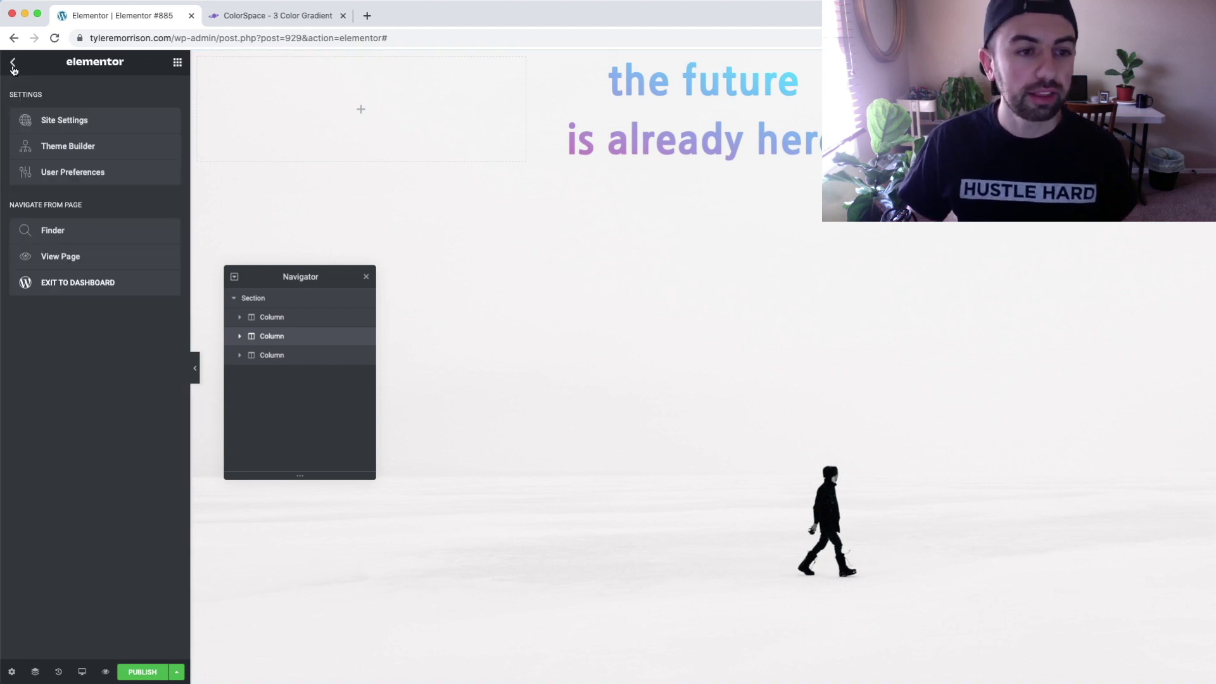
pyautogui.click(13, 62)
pyautogui.moveTo(141, 361); pyautogui.dragTo(659, 71)
pyautogui.moveTo(23, 183); pyautogui.dragTo(66, 184)
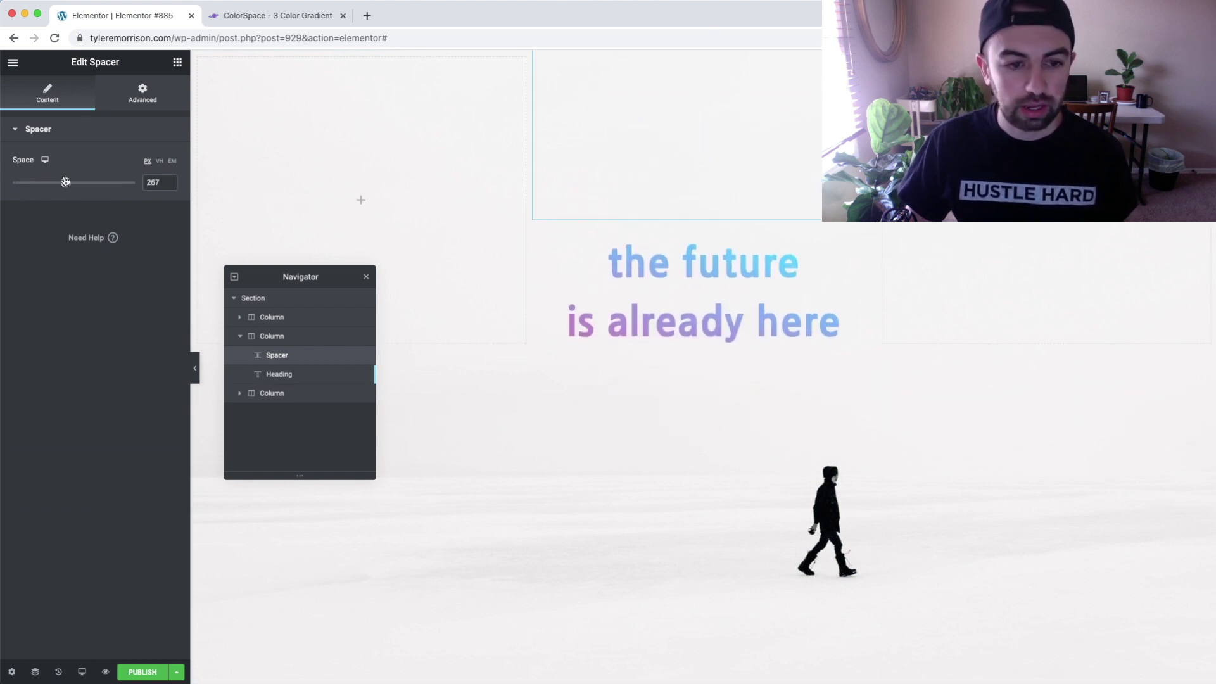
pyautogui.click(106, 675)
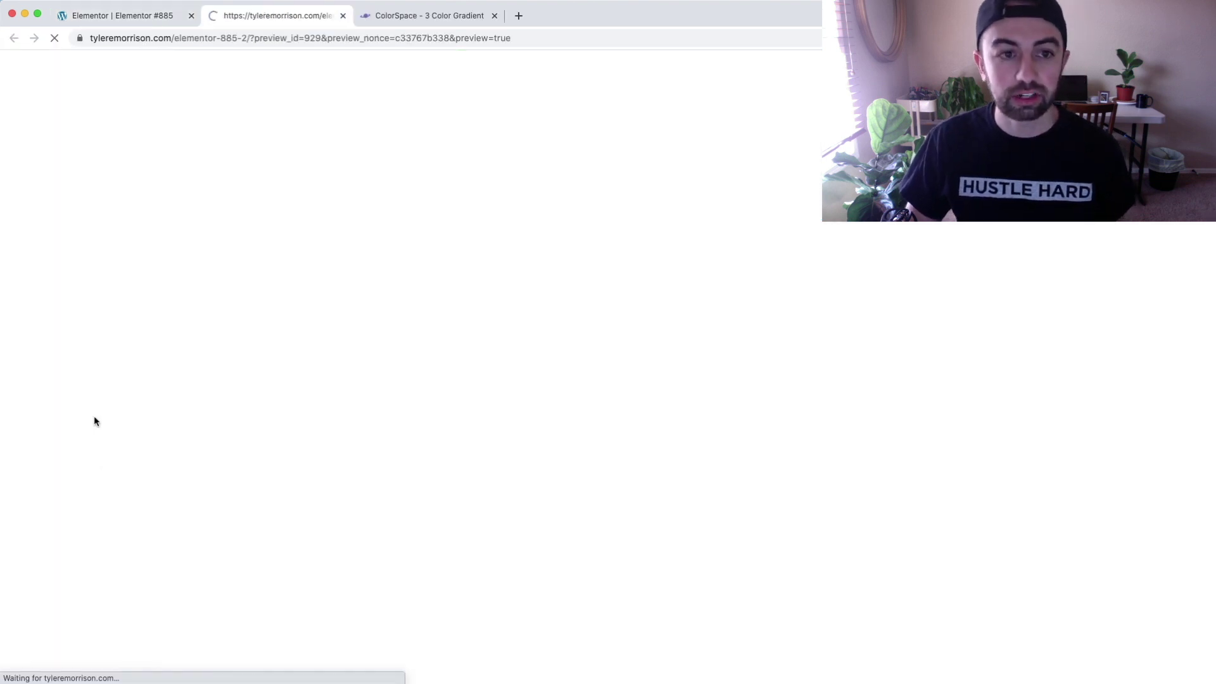